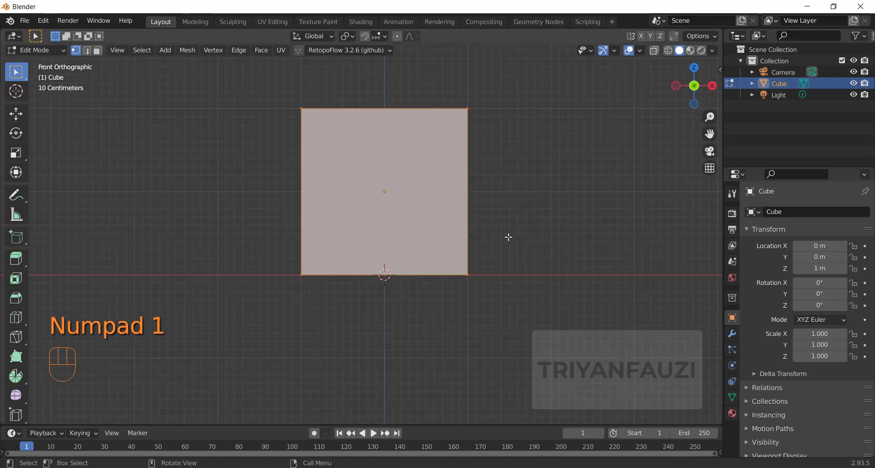
Step: Scale the cube's mesh along the Y axis until it forms a thin upright slab
middle_drag(425, 221, 468, 222)
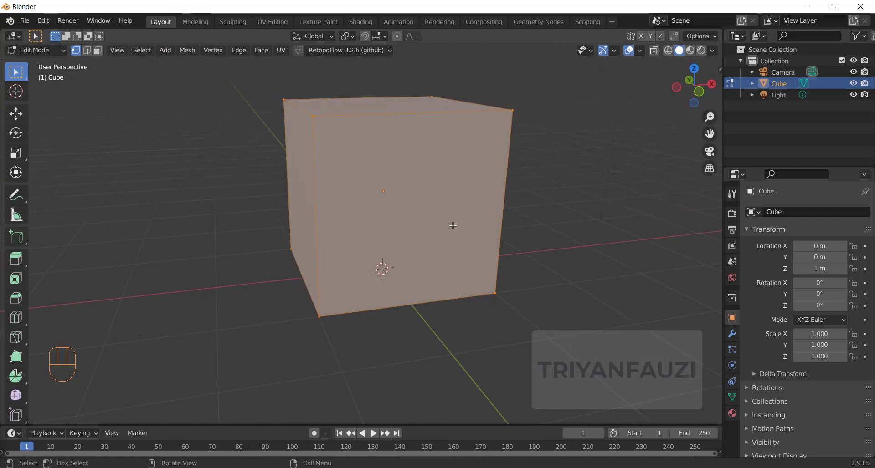
key(s)
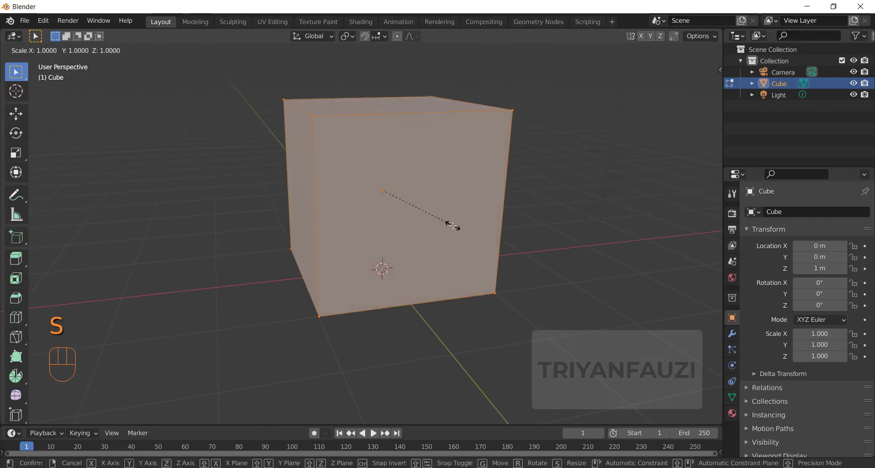
key(y)
click(394, 179)
middle_drag(394, 179, 406, 212)
key(s)
key(y)
click(484, 200)
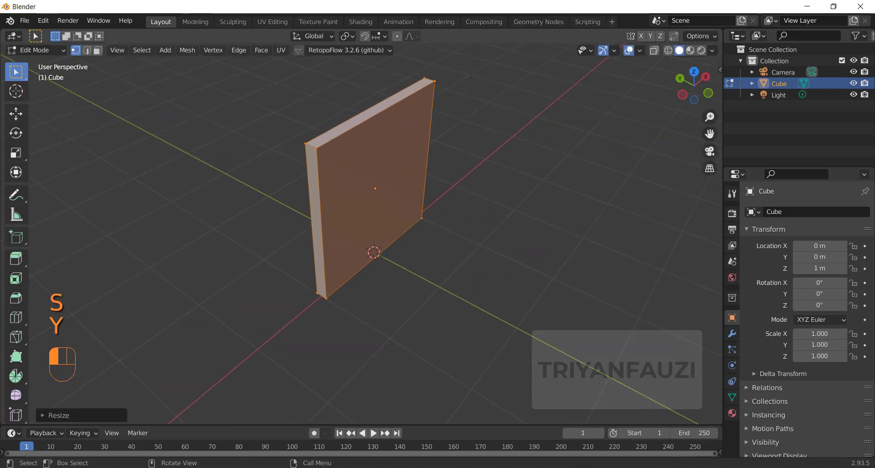
Step: Scale the slab's mesh along the X axis into a narrow upright post and return to Object Mode
middle_drag(529, 232, 503, 234)
key(s)
key(x)
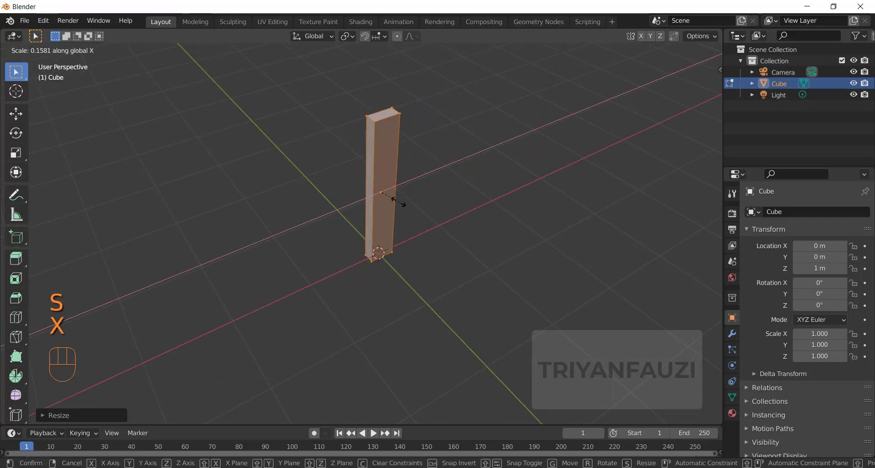
click(392, 196)
middle_drag(393, 196, 425, 206)
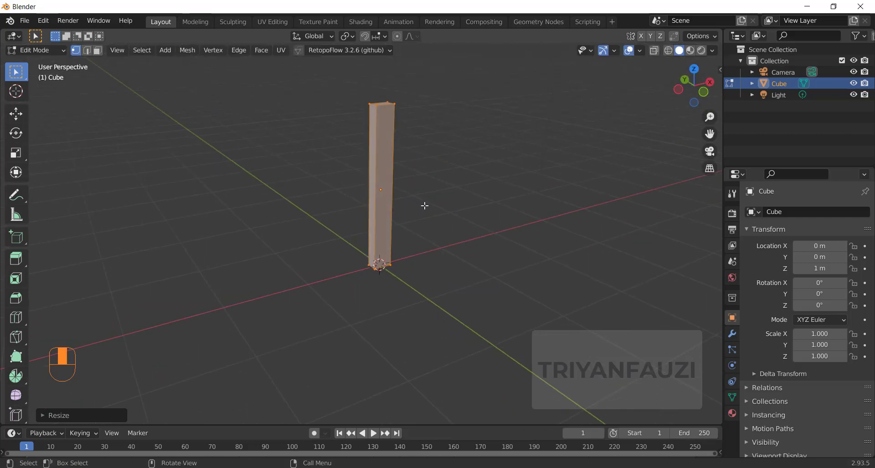
key(Tab)
Step: Add a Bevel modifier to the post with an amount of 0.01 m and 3 segments
scroll(488, 221, up, 2)
scroll(487, 221, down, 1)
click(732, 333)
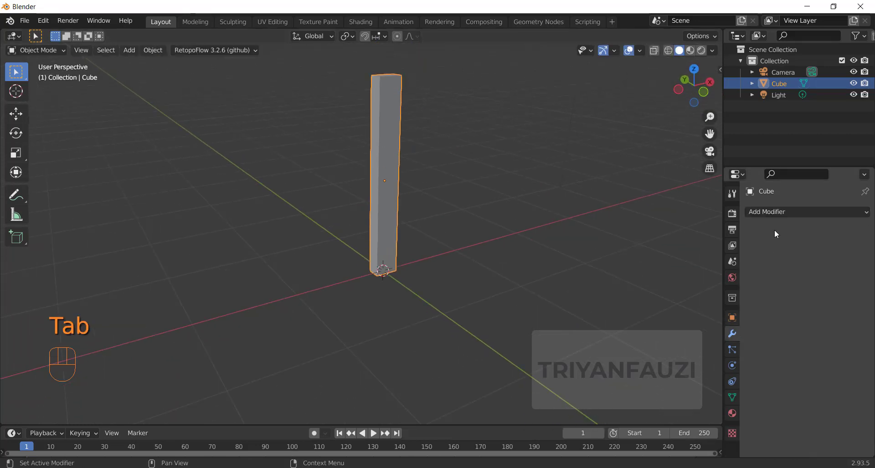
click(774, 212)
click(640, 255)
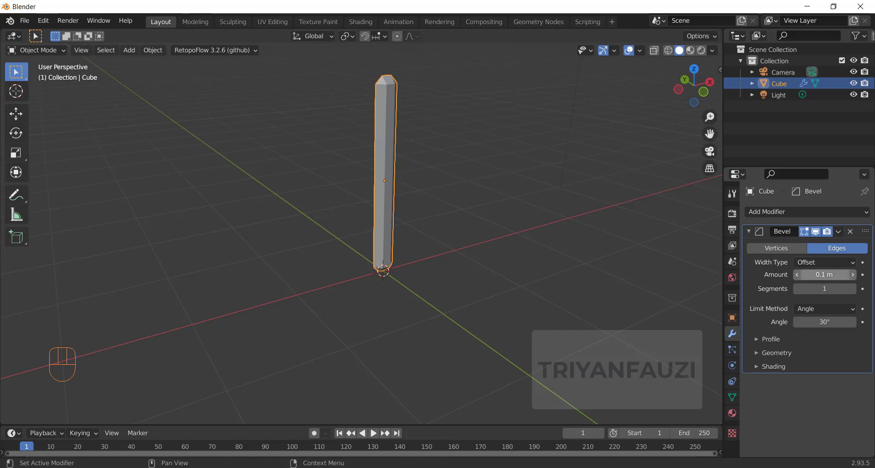
drag(838, 274, 802, 274)
click(852, 275)
click(852, 289)
click(852, 288)
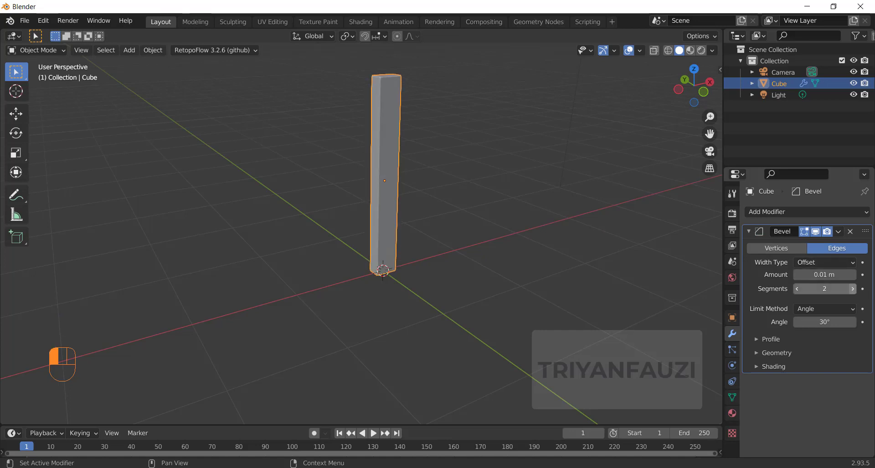
Step: Switch to the Shading workspace and shrink the file browser and image editor to widen the viewport and shader editor
scroll(417, 205, up, 2)
scroll(419, 216, down, 4)
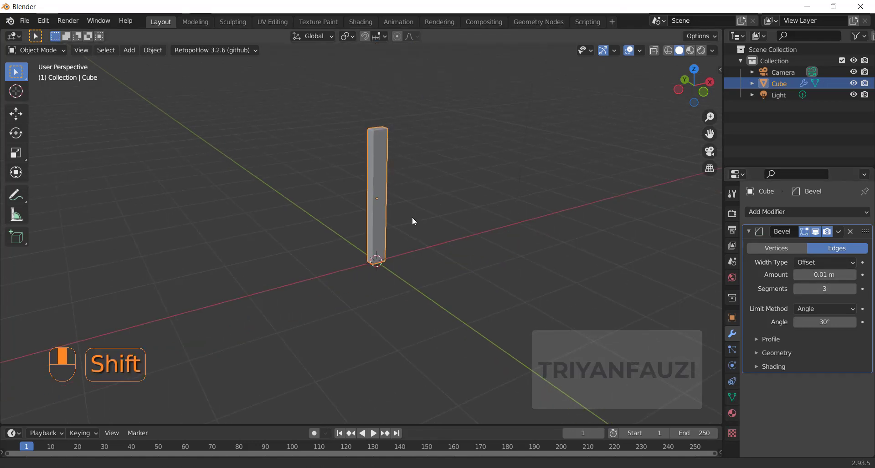
shift+middle_drag(412, 216, 395, 240)
scroll(395, 239, up, 3)
middle_drag(384, 272, 389, 264)
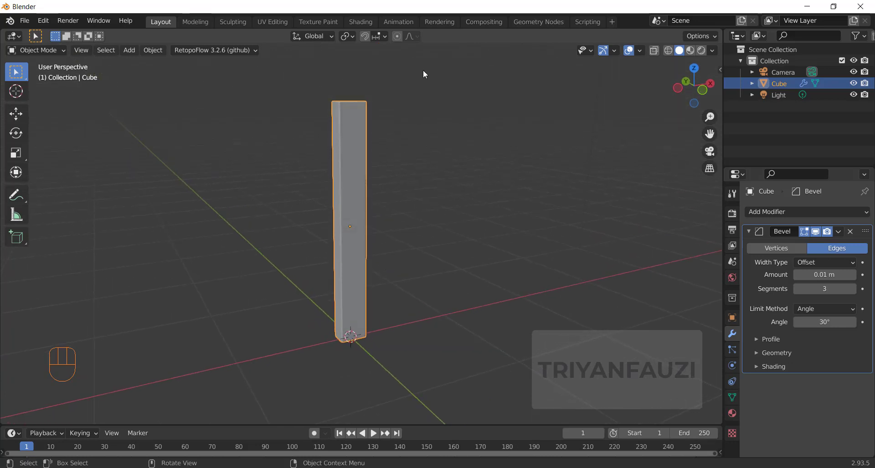
click(364, 22)
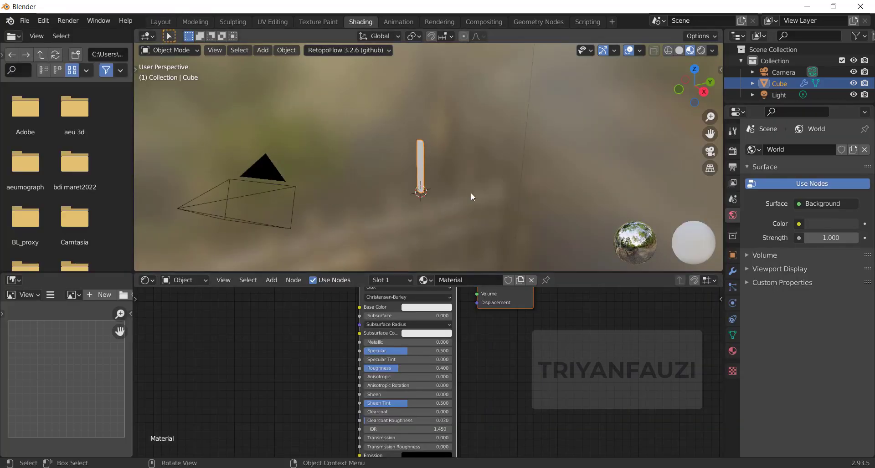
scroll(470, 192, up, 2)
shift+middle_drag(414, 193, 433, 155)
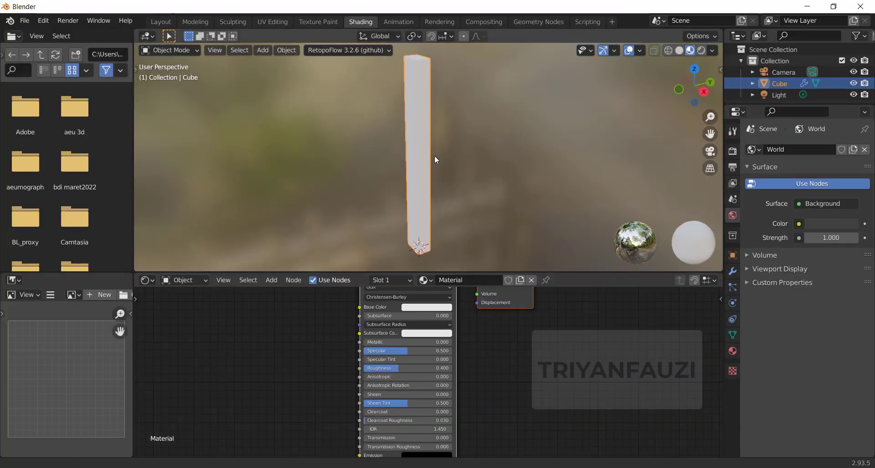
middle_drag(450, 195, 471, 180)
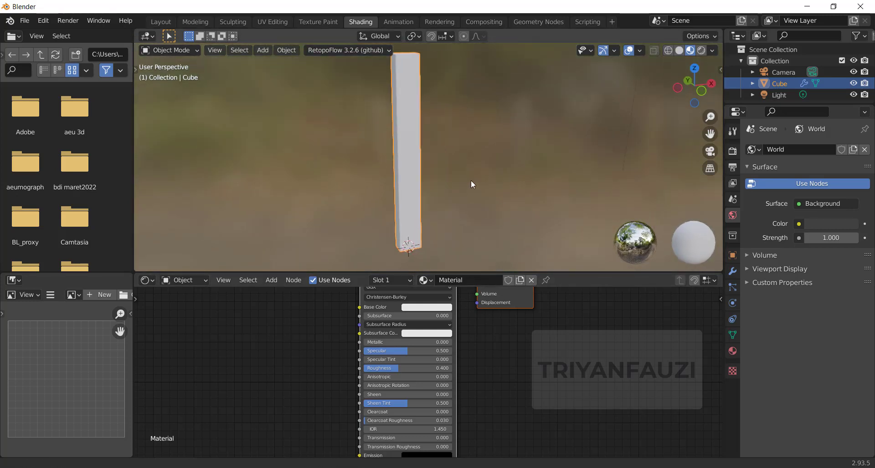
middle_drag(517, 377, 610, 404)
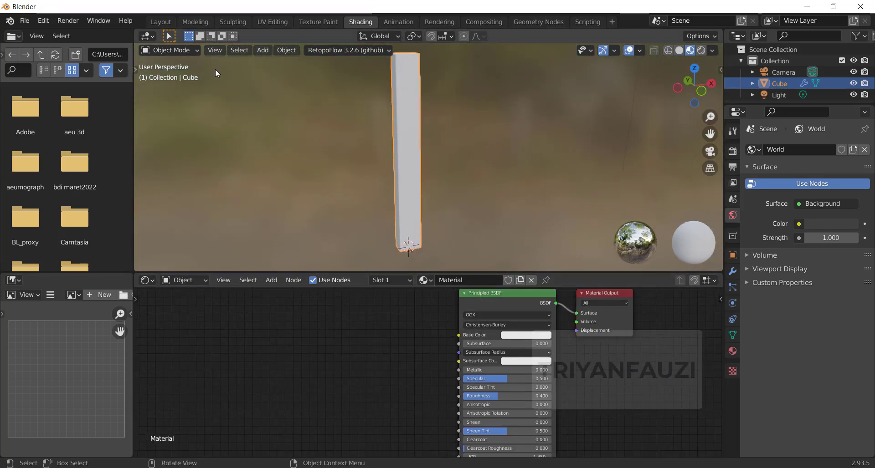
click(49, 68)
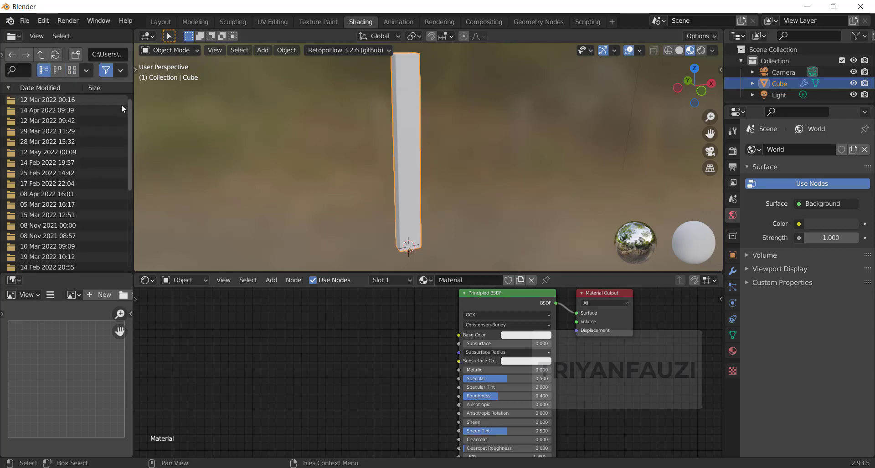
drag(134, 124, 49, 68)
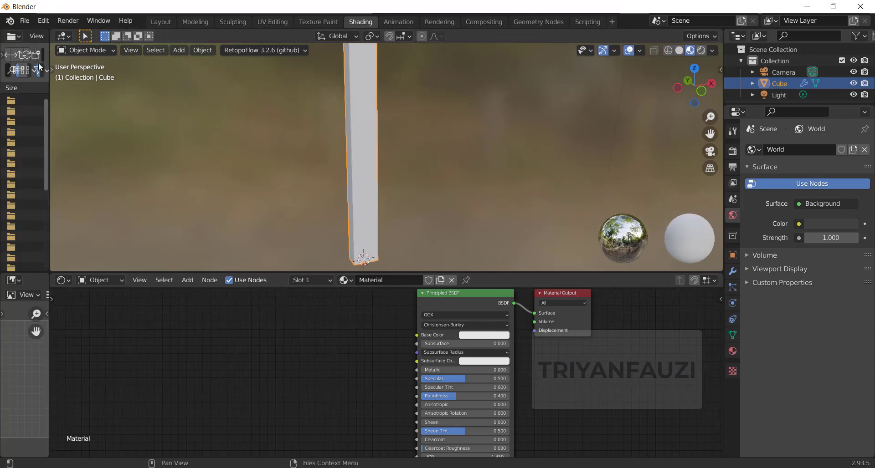
Step: Search the add-ons in the preferences for "nod" to check that Node Wrangler is enabled
click(47, 21)
click(59, 185)
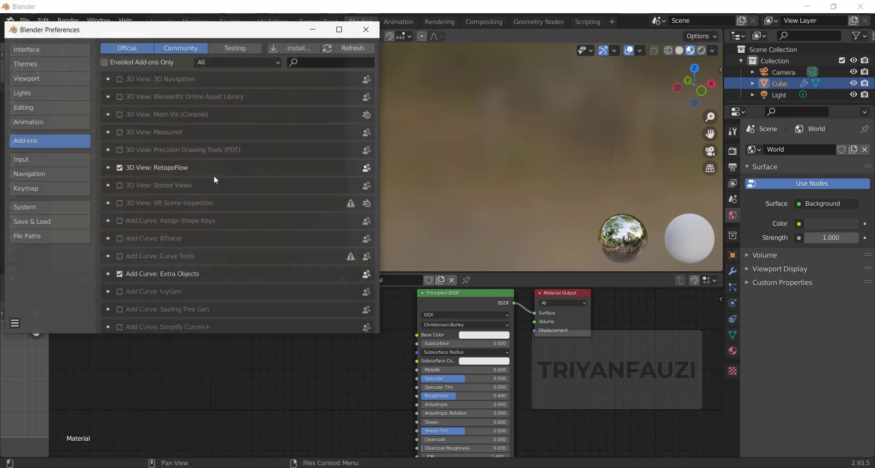
click(323, 63)
text(nod)
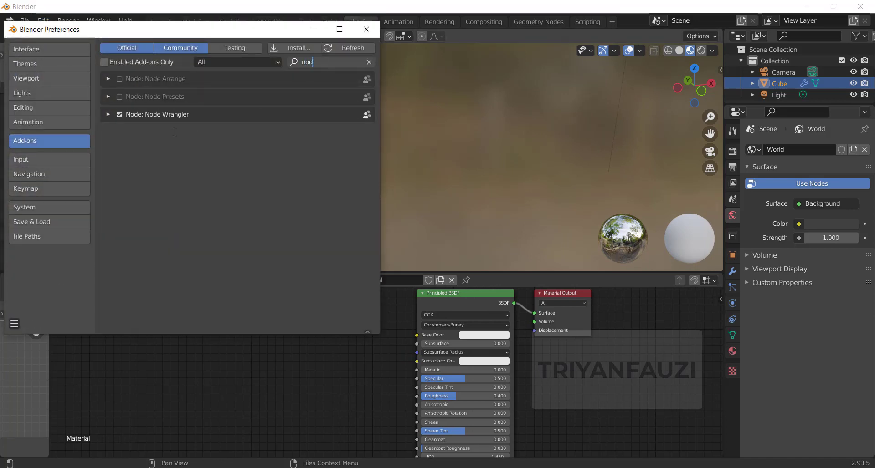
key(Return)
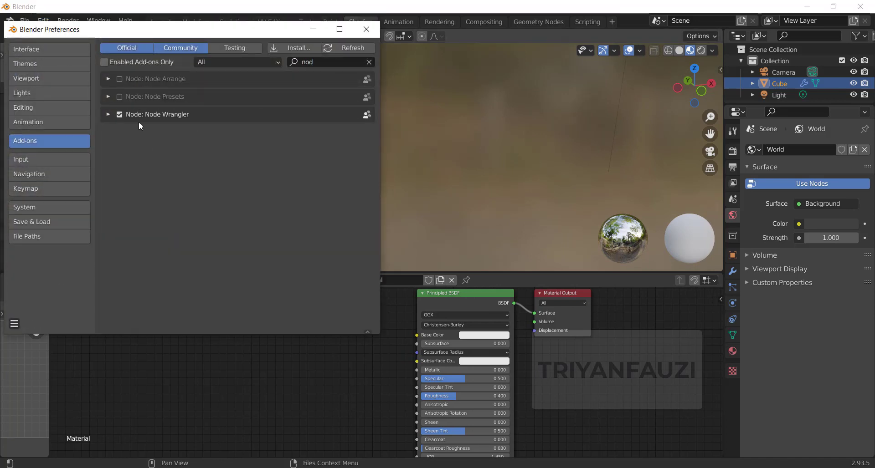
click(368, 34)
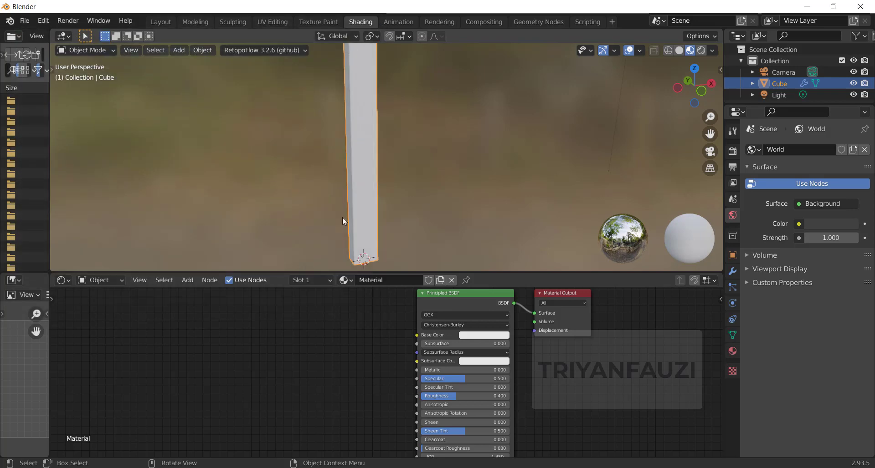
Step: Add a Noise Texture node before the Principled BSDF in the post's material
middle_drag(309, 350, 347, 370)
key(shift+a)
click(309, 340)
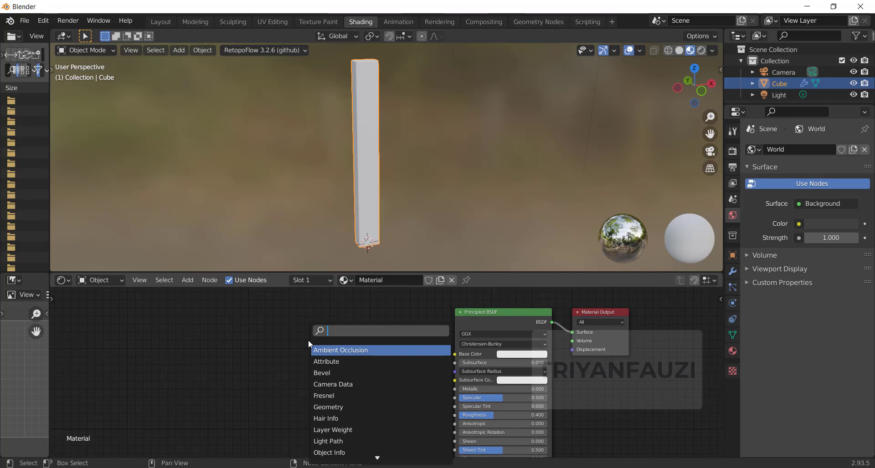
text(noise)
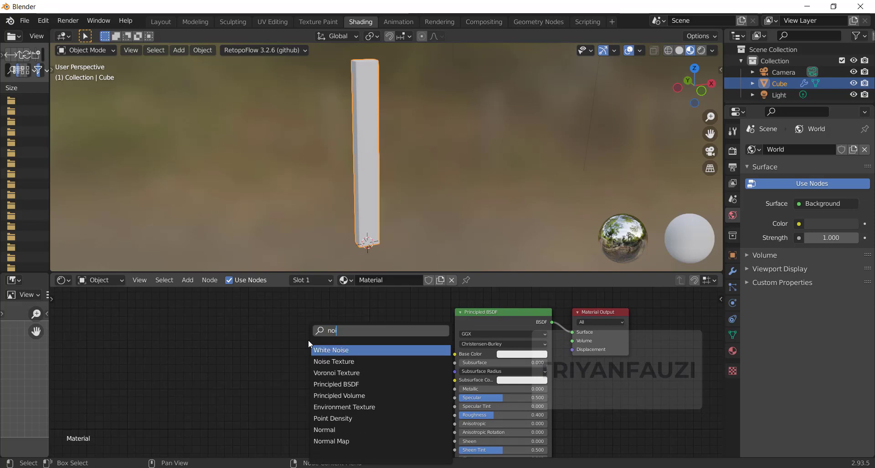
key(Return)
click(345, 362)
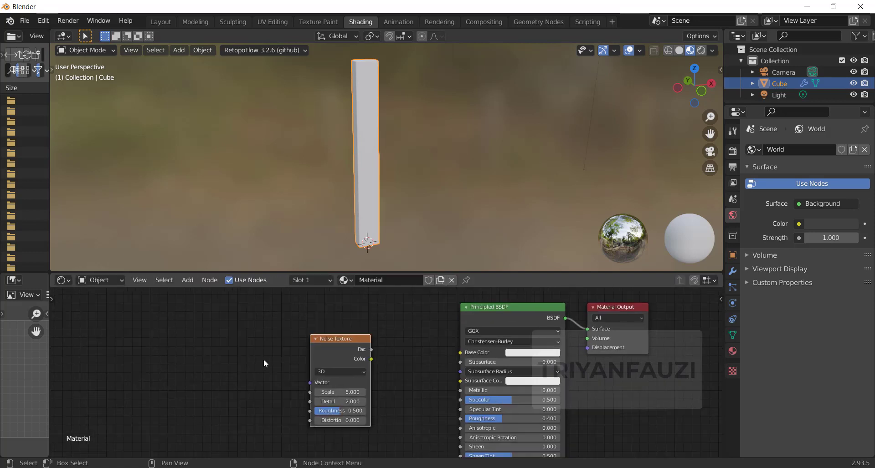
Step: Add a Musgrave Texture node before the Noise Texture and link its Height output to the Noise Texture's Vector input
scroll(264, 361, up, 2)
middle_drag(263, 361, 332, 366)
key(shift+a)
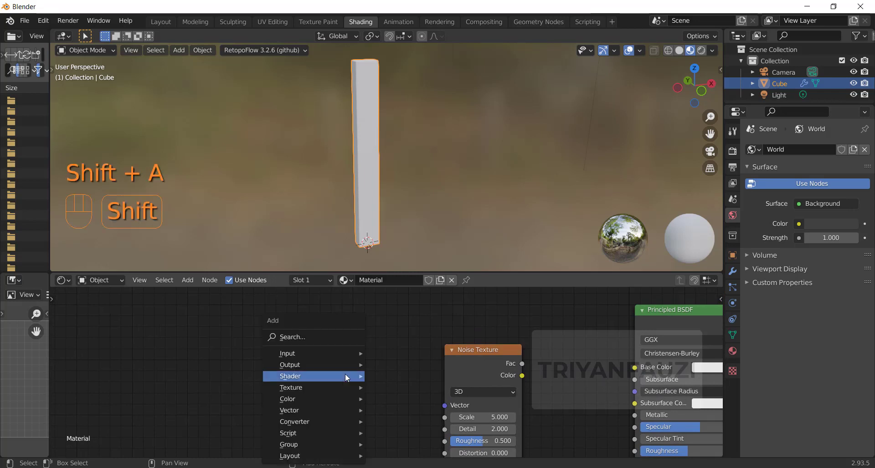
click(320, 336)
text(mus)
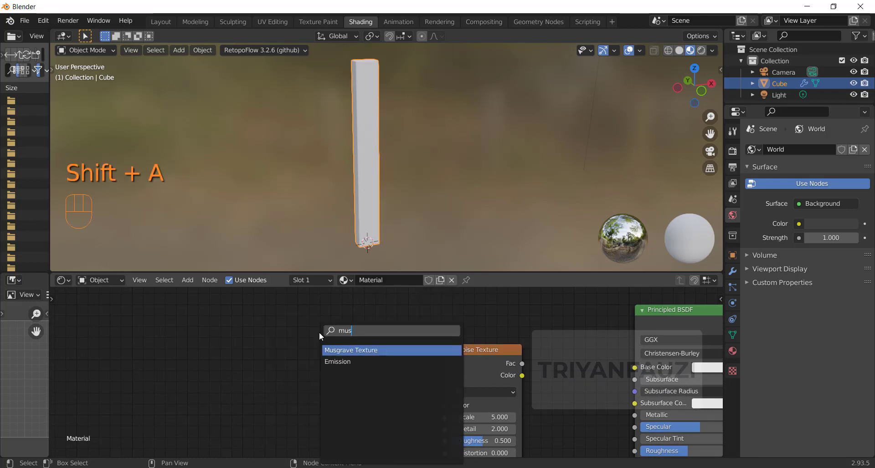
key(Return)
click(435, 343)
middle_drag(435, 343, 442, 322)
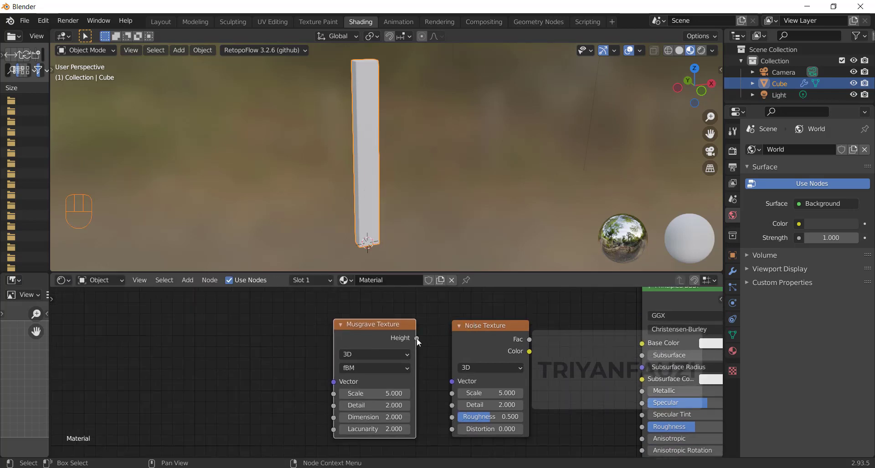
drag(417, 338, 451, 381)
Step: Add Texture Coordinate and Mapping nodes to the Musgrave Texture, feeding the Mapping vector from Object instead of Generated coordinates
middle_drag(304, 354, 359, 375)
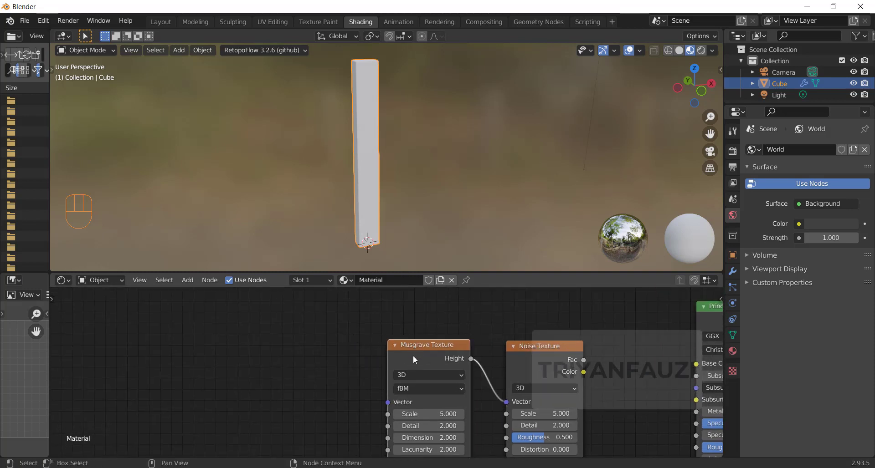
key(ctrl+t)
middle_drag(217, 325, 246, 314)
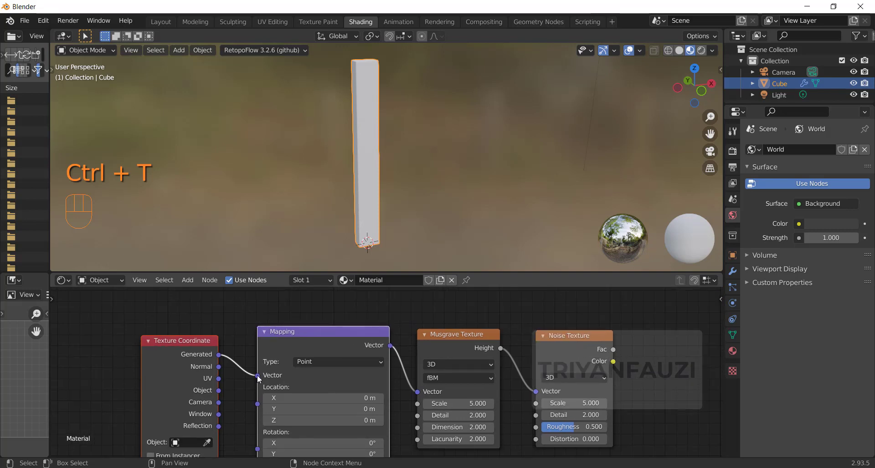
drag(257, 375, 234, 355)
drag(221, 392, 257, 392)
Step: Link the Noise Texture's Fac output to the Principled BSDF's Base Color and inspect the pattern on the post
middle_drag(615, 352, 385, 345)
drag(382, 343, 495, 346)
scroll(378, 195, up, 3)
scroll(370, 192, down, 1)
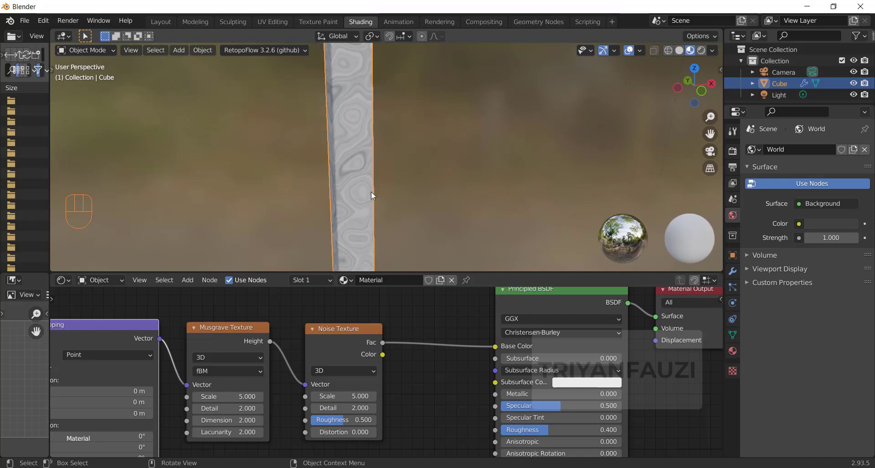
Step: Set the Noise Texture's scale to 2.4, detail to 11.7, roughness to 0.607 and distortion to 1.2
middle_drag(409, 401, 438, 431)
scroll(396, 212, down, 2)
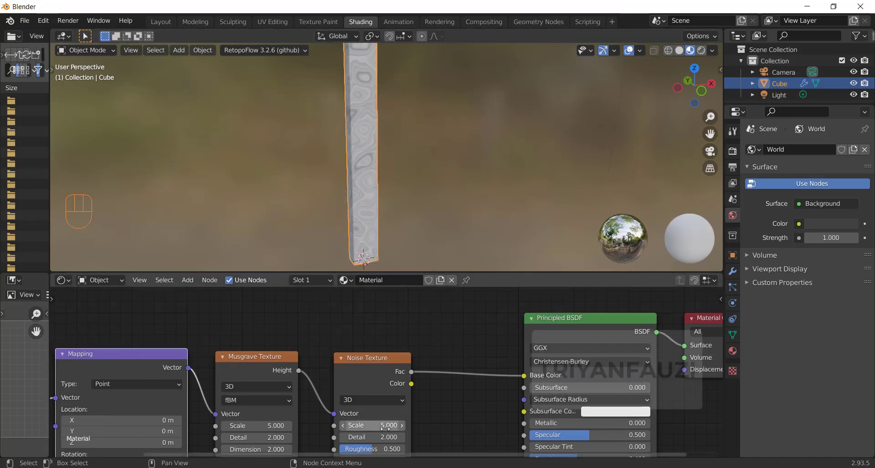
drag(386, 425, 362, 426)
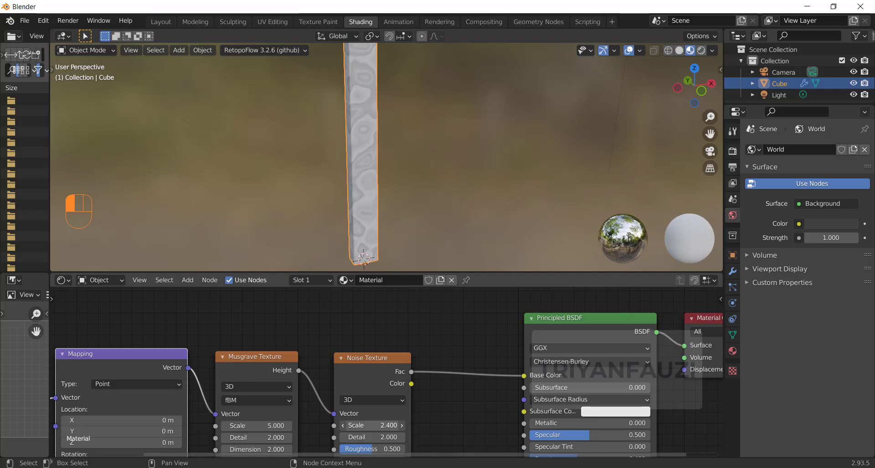
middle_drag(372, 437, 389, 417)
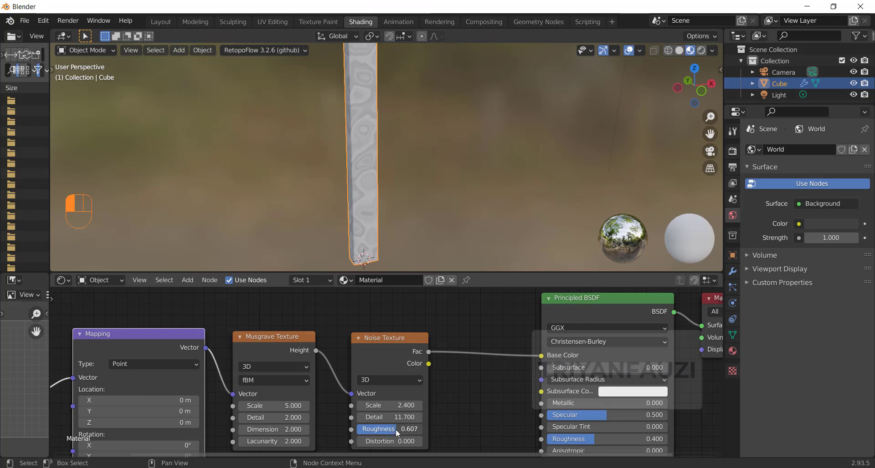
middle_drag(451, 422, 469, 406)
scroll(469, 406, up, 1)
drag(410, 429, 387, 428)
scroll(359, 176, up, 3)
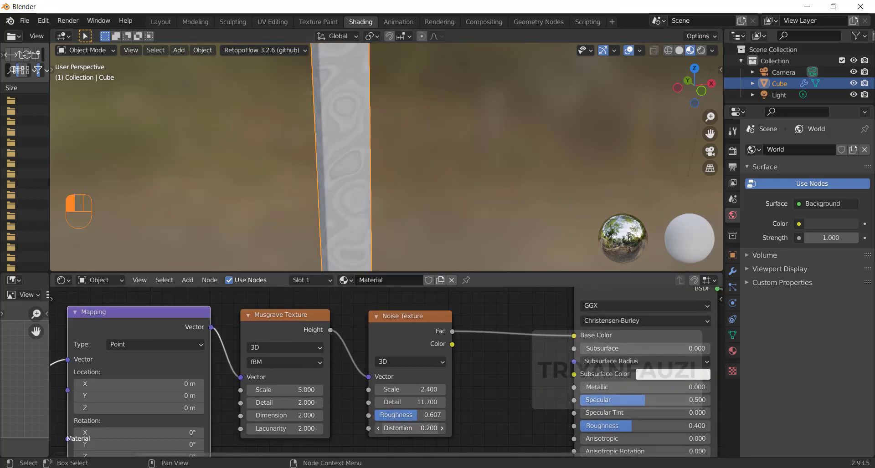
Step: Reduce the Musgrave Texture's scale to 0.8
middle_drag(355, 394, 463, 394)
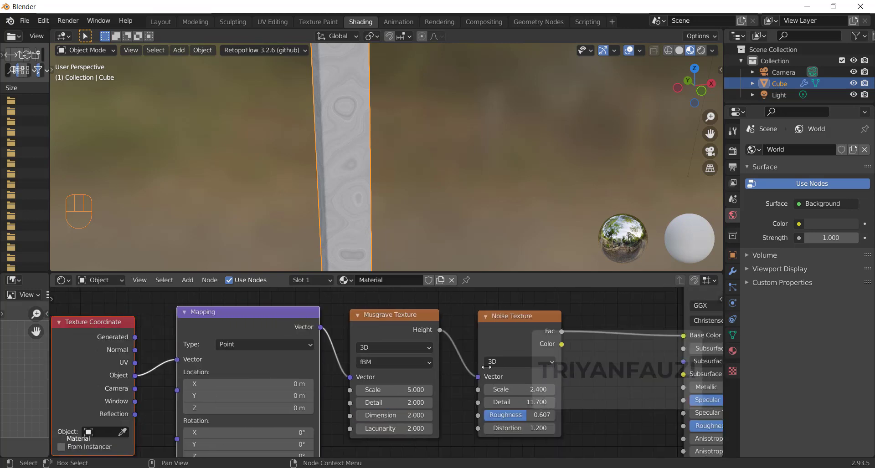
drag(415, 390, 405, 390)
mouse_move(422, 186)
middle_down()
mouse_move(446, 209)
mouse_move(417, 173)
middle_up()
drag(396, 390, 394, 390)
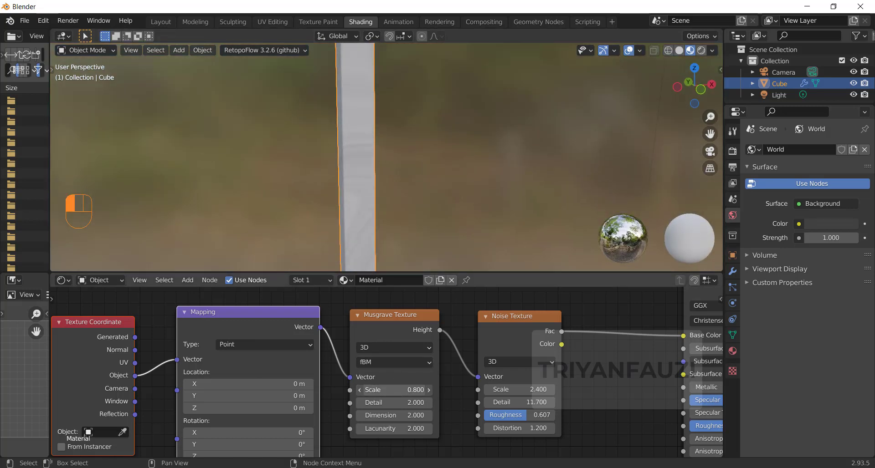
Step: Set the Musgrave Texture's scale to 1.9 and move the Principled BSDF away from the Noise Texture to make room between them
scroll(477, 133, down, 3)
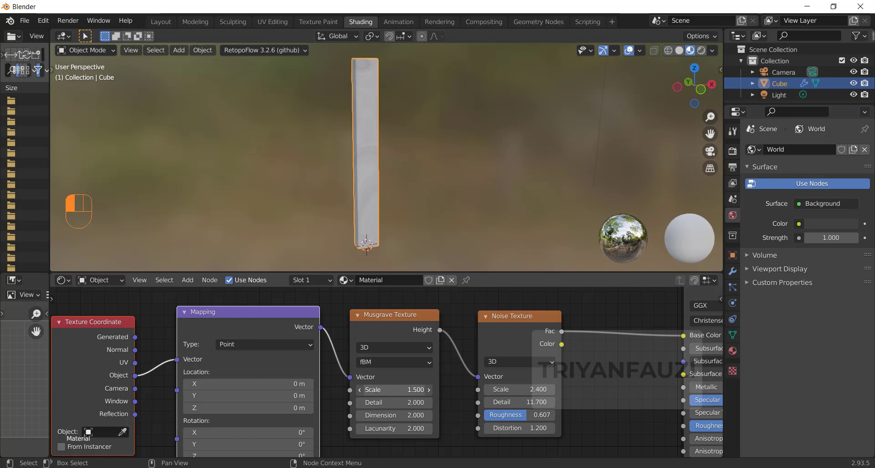
drag(397, 390, 402, 390)
middle_drag(286, 384, 325, 312)
middle_drag(626, 317, 431, 380)
click(431, 380)
scroll(431, 380, down, 4)
scroll(539, 312, down, 4)
drag(565, 306, 610, 339)
scroll(450, 344, up, 2)
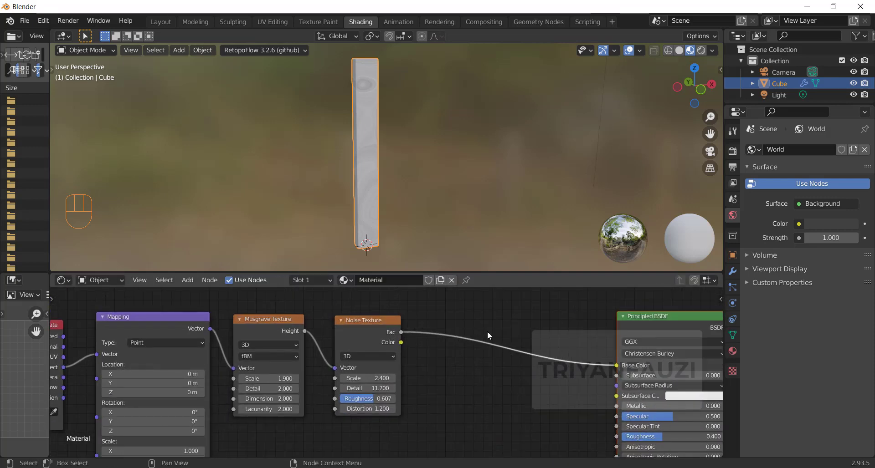
Step: Insert a ColorRamp node on the link between the Noise Texture's Fac and the Principled BSDF's Base Color
key(shift+a)
text(colo)
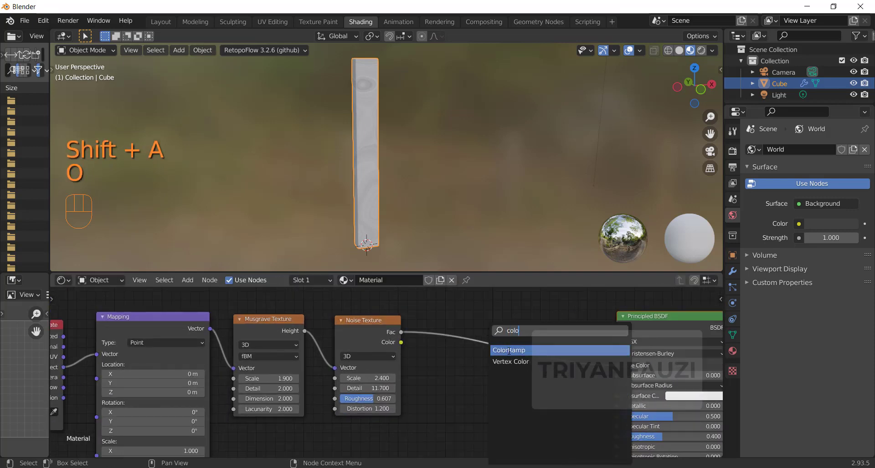
key(Return)
click(477, 338)
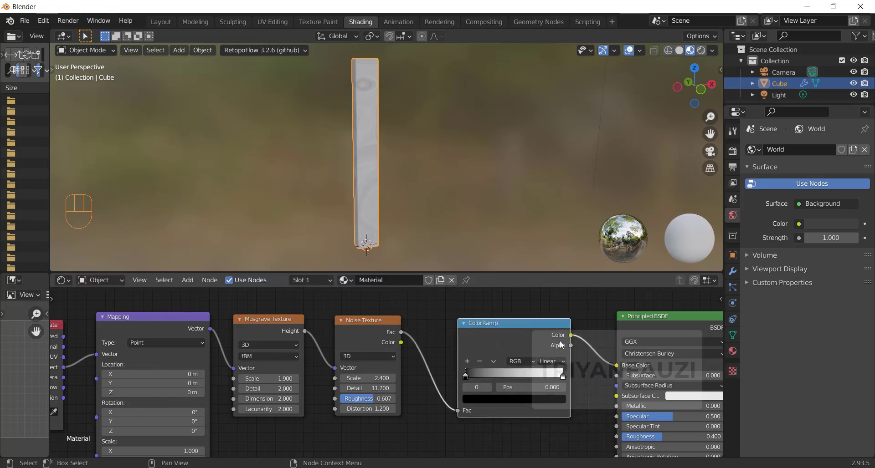
Step: Move the ColorRamp's black stop to position 0.210 and its white stop to 0.855
drag(466, 377, 488, 381)
drag(561, 377, 547, 379)
scroll(371, 195, up, 2)
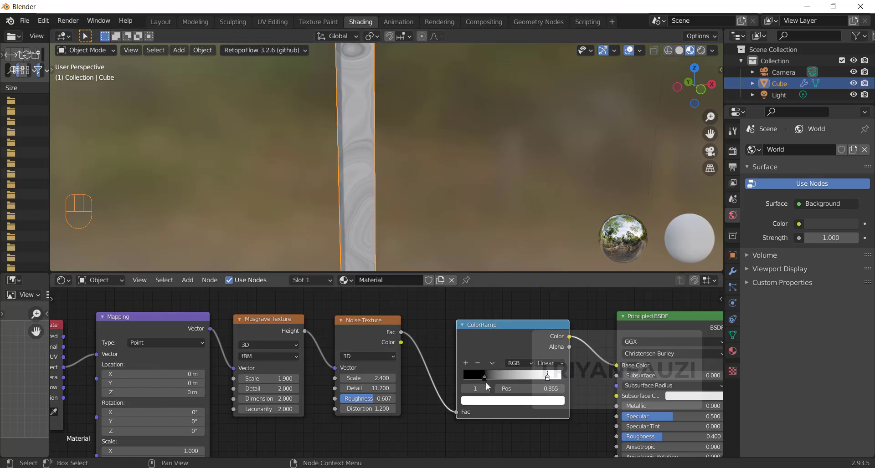
Step: Recolor the ColorRamp's stop at 0.855 black and the stop at 0.210 a light orange-brown
click(548, 379)
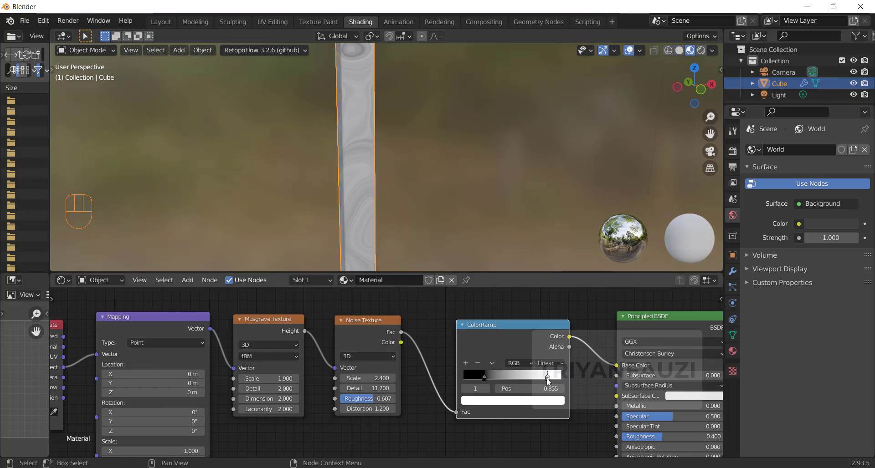
click(534, 404)
drag(543, 325, 543, 337)
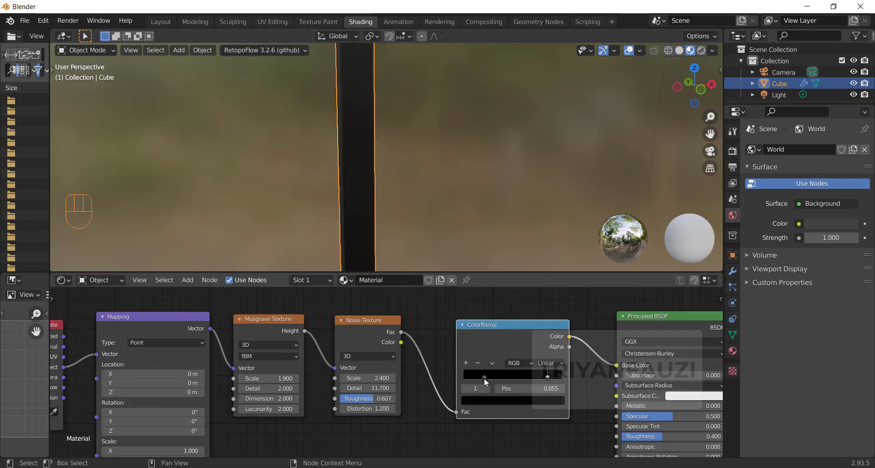
click(484, 378)
click(484, 401)
click(543, 281)
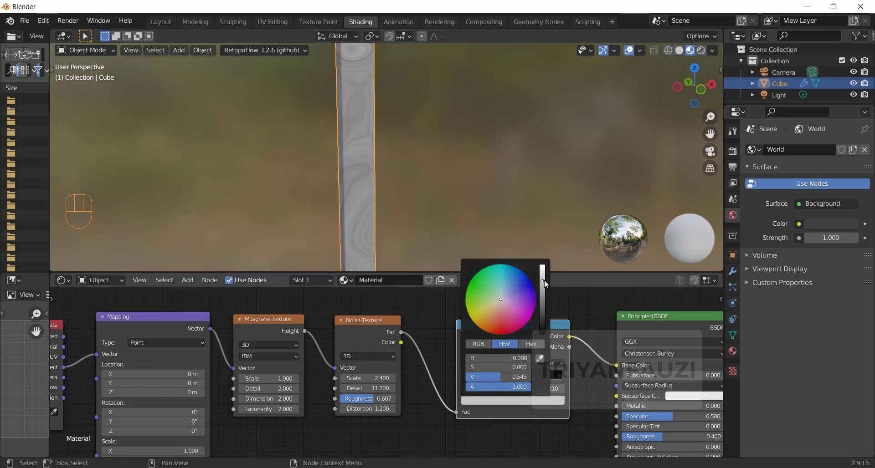
click(488, 317)
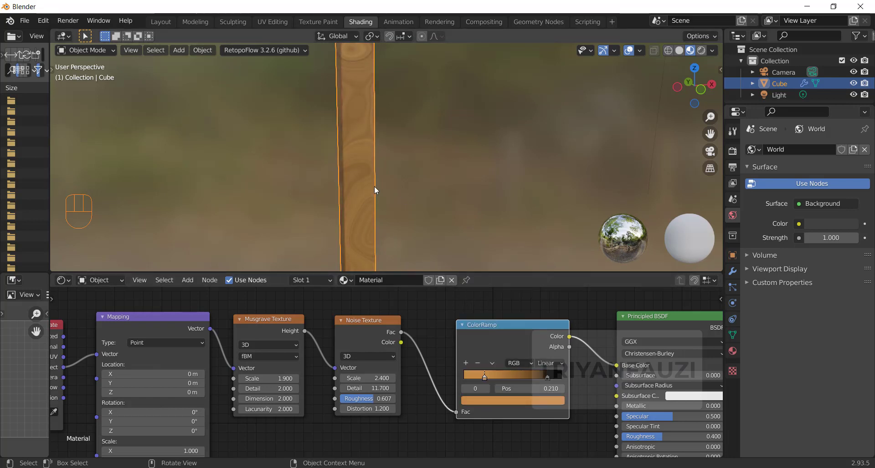
Step: Place the ColorRamp's black stop at 0.859 and recolor it a very dark brown with H 0.051, S 0.466, V 0.022
scroll(376, 184, down, 2)
scroll(380, 191, up, 3)
shift+middle_drag(376, 180, 421, 244)
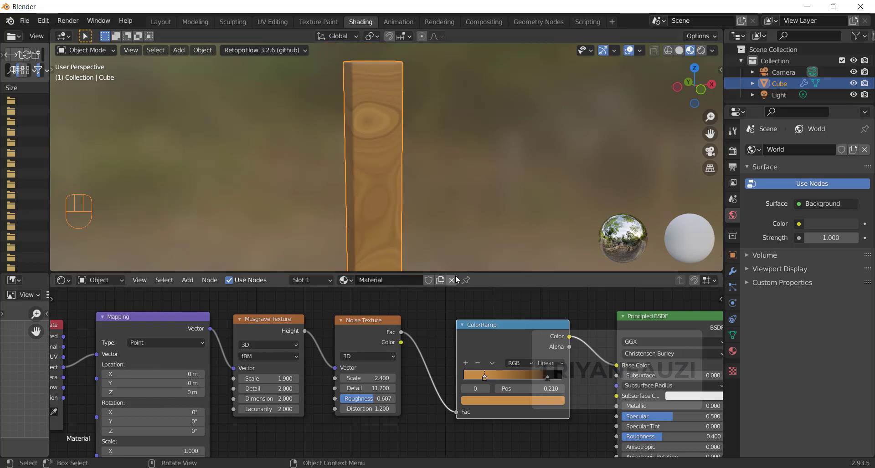
click(548, 378)
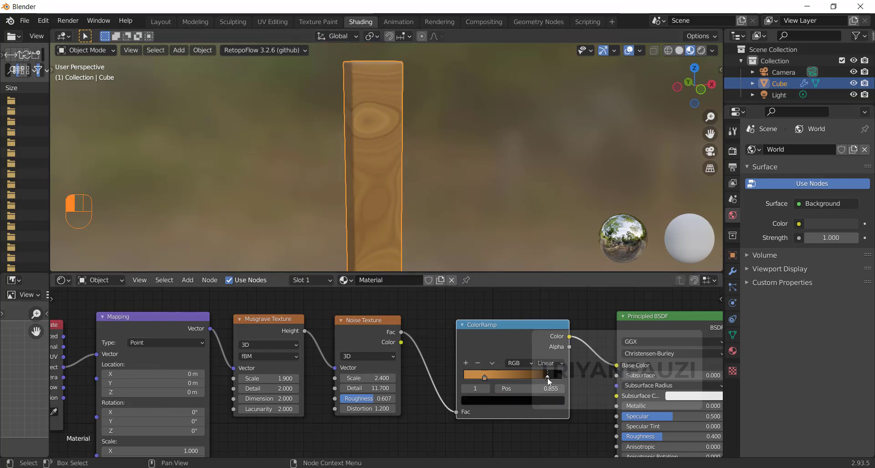
click(534, 401)
drag(540, 314, 541, 323)
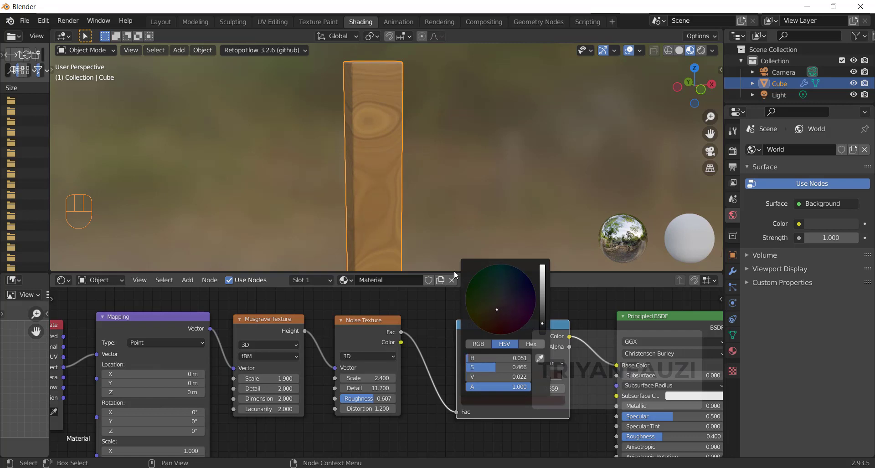
Step: Link the ColorRamp's Color output to the Principled BSDF's Subsurface Color as well and check the wood pattern on the post
middle_drag(584, 400, 548, 380)
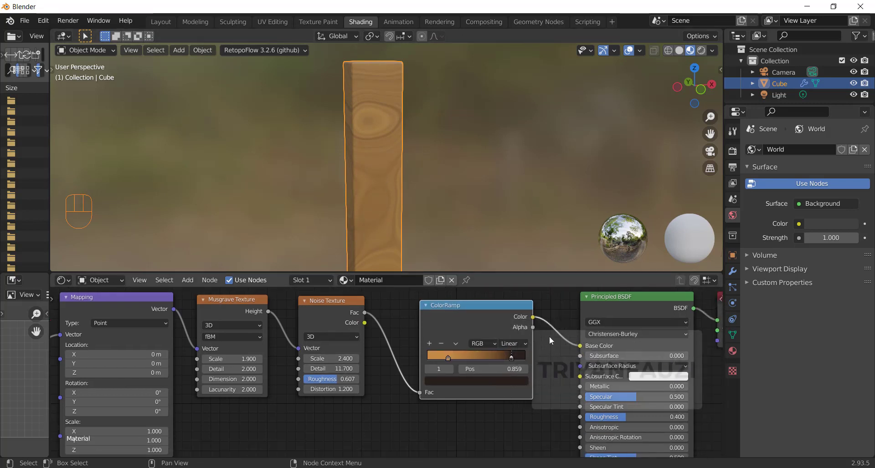
drag(532, 319, 579, 375)
scroll(379, 207, down, 5)
scroll(385, 204, up, 4)
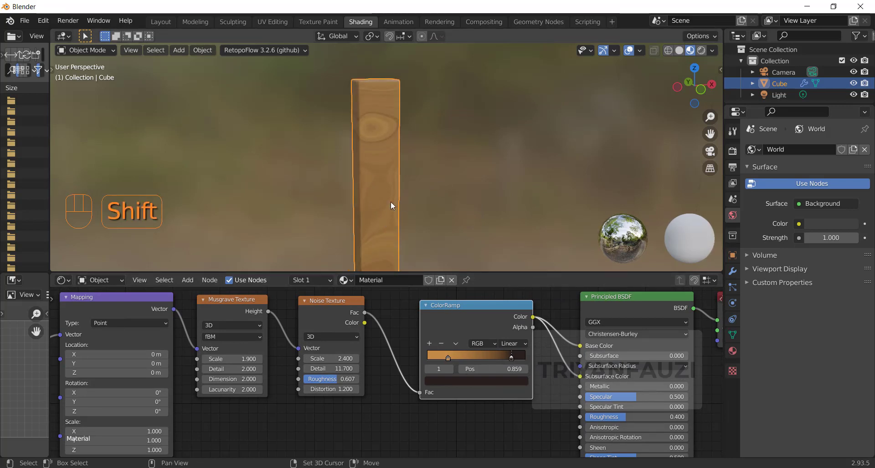
shift+middle_drag(390, 202, 410, 159)
scroll(237, 415, up, 1)
Step: Set the Mapping node's scale to X -0.2, Y 4.7 and Z 0.6 and inspect the grain on the post
middle_drag(237, 414, 422, 362)
drag(304, 391, 421, 391)
drag(282, 402, 318, 402)
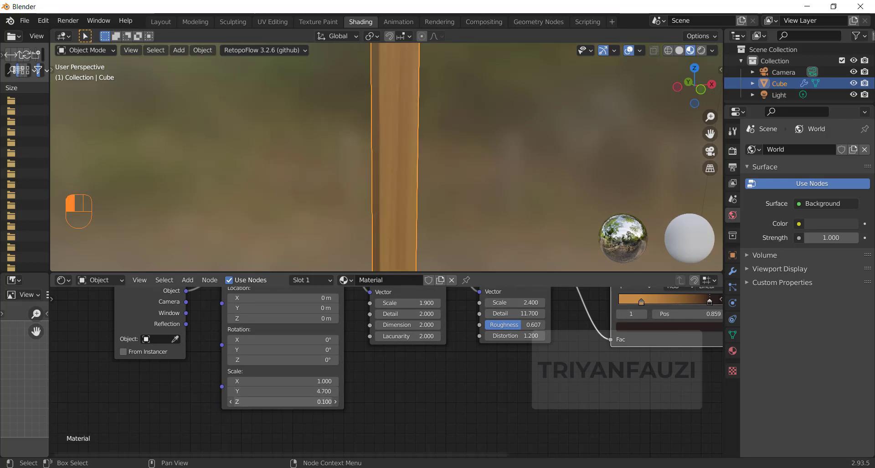
scroll(458, 181, down, 4)
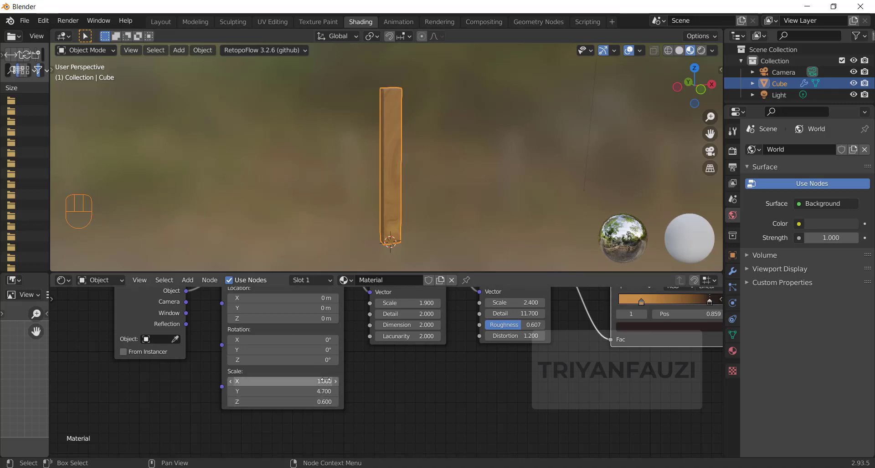
drag(309, 381, 277, 381)
scroll(436, 156, up, 3)
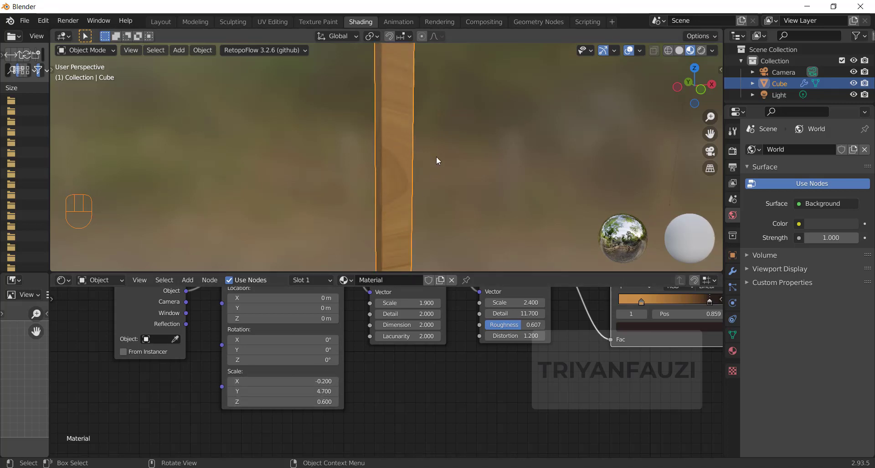
middle_drag(436, 157, 418, 157)
scroll(420, 159, down, 2)
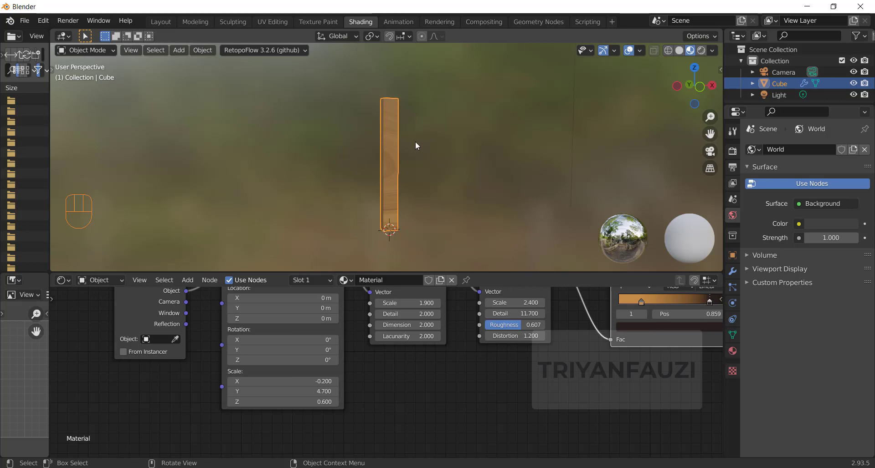
scroll(415, 141, up, 6)
shift+middle_drag(496, 180, 407, 150)
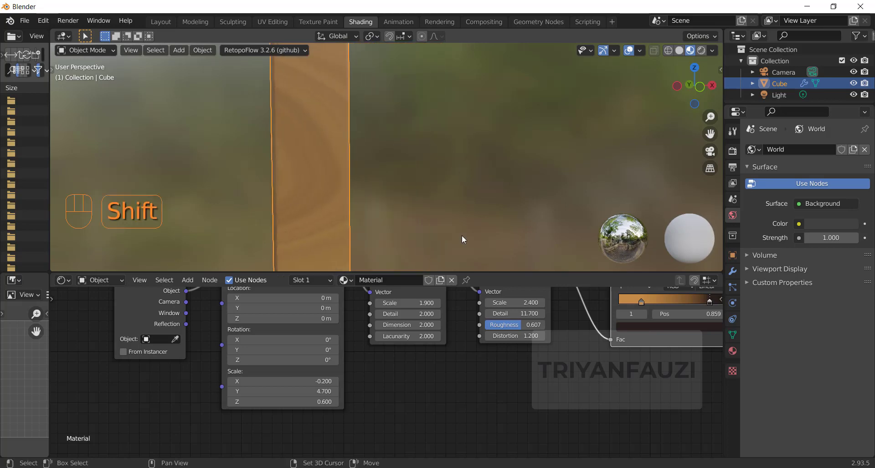
Step: Add a Bump node in the free space below the ColorRamp
middle_drag(584, 399, 374, 425)
scroll(390, 418, down, 4)
middle_drag(469, 411, 501, 332)
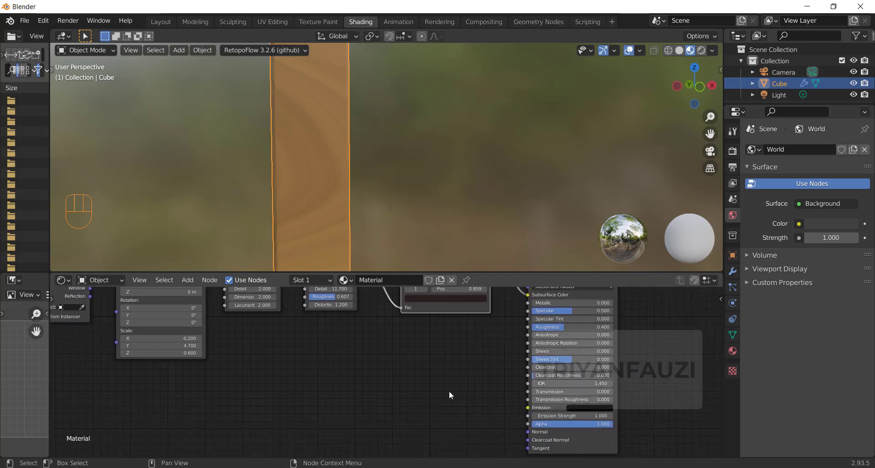
key(shift+a)
click(341, 339)
text(bump)
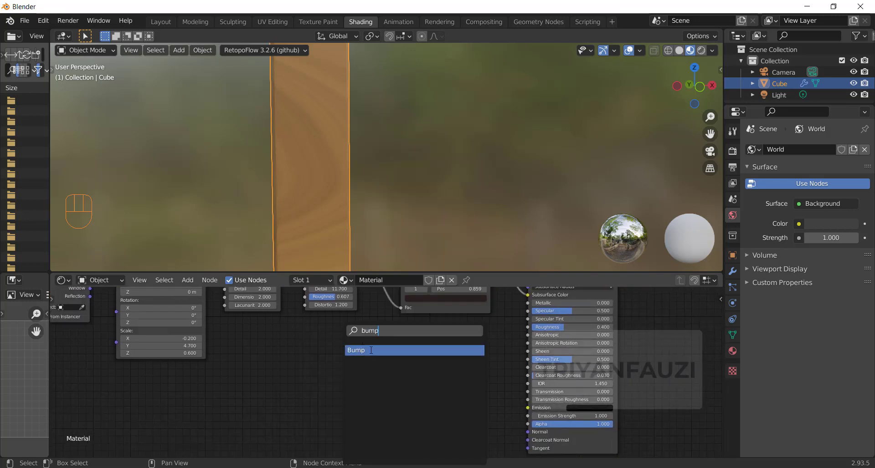
key(Return)
click(383, 371)
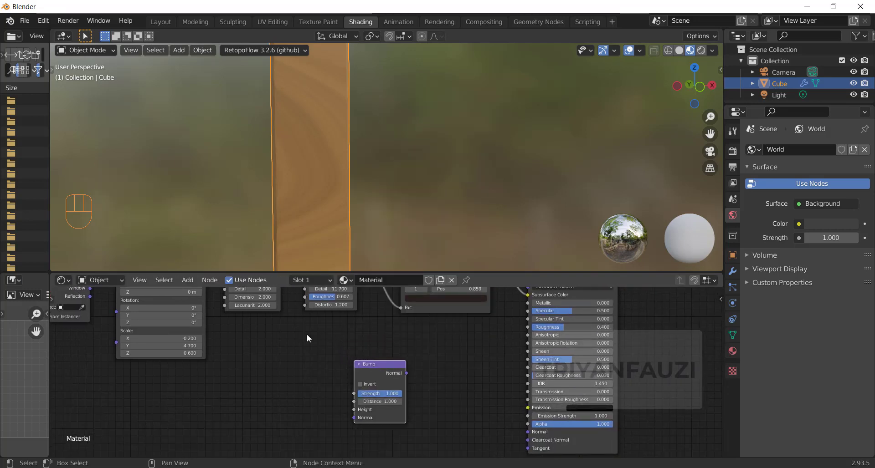
Step: Link the Noise Texture's Fac to the Bump node's Height, and the Bump's Normal output to the Principled BSDF's Normal
middle_drag(307, 335, 360, 398)
drag(396, 418, 433, 391)
drag(377, 301, 409, 439)
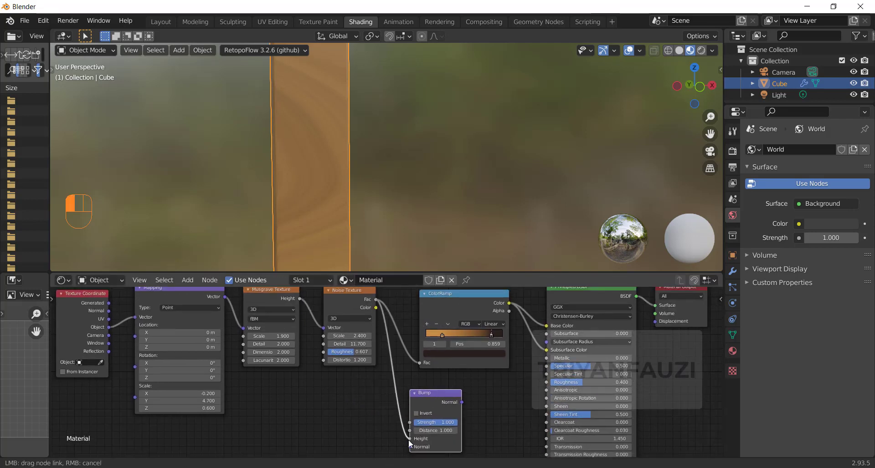
middle_drag(479, 412, 467, 330)
drag(438, 322, 411, 383)
middle_drag(449, 380, 457, 322)
drag(422, 326, 551, 355)
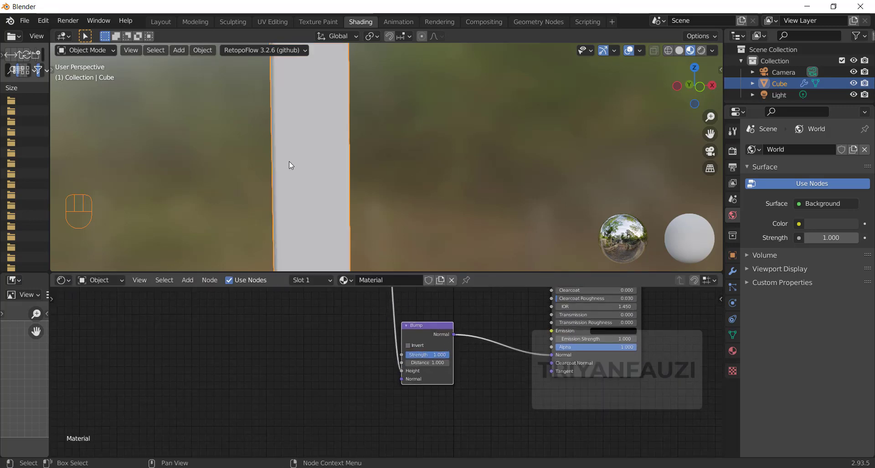
Step: Reduce the Bump node's strength to 0.060 and its distance to 0.600, checking the relief on the post
shift+middle_drag(300, 180, 450, 184)
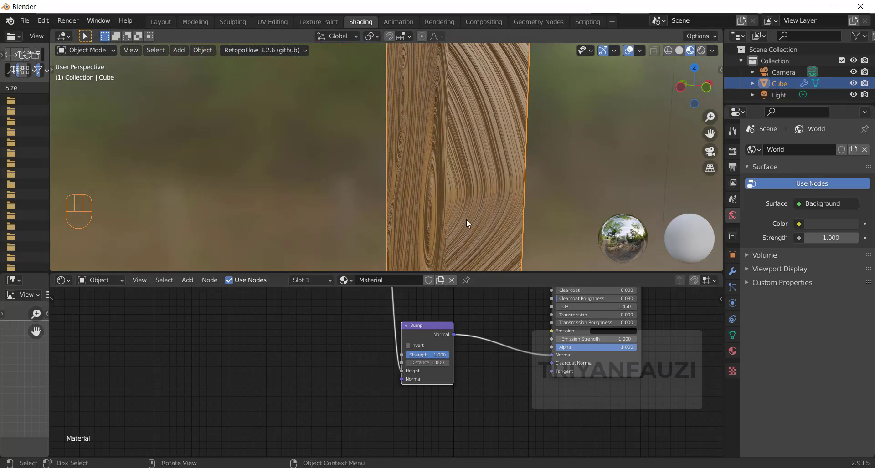
middle_drag(466, 220, 446, 214)
scroll(474, 352, up, 2)
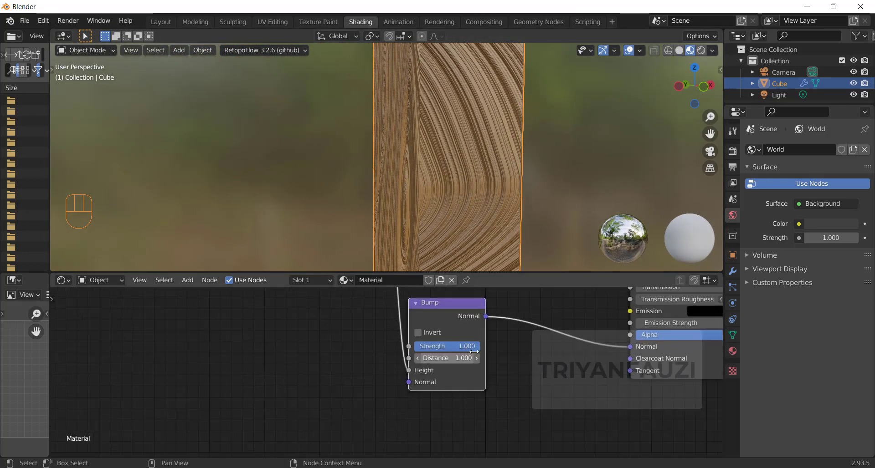
drag(447, 346, 423, 346)
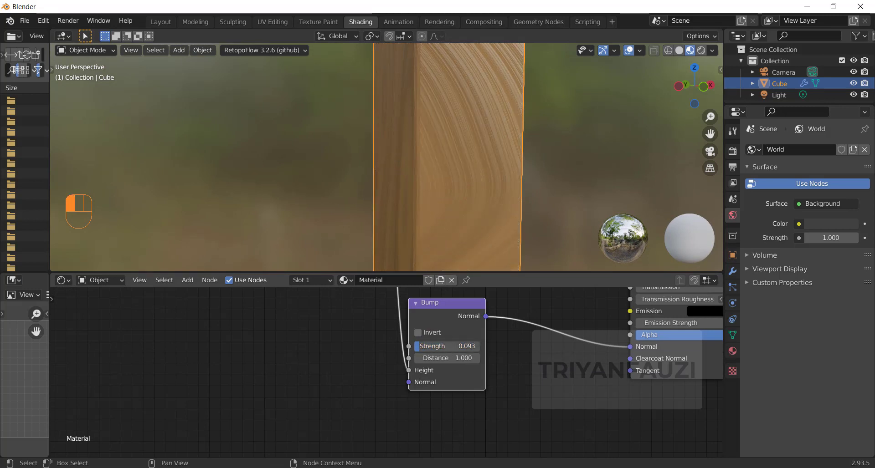
scroll(492, 154, down, 3)
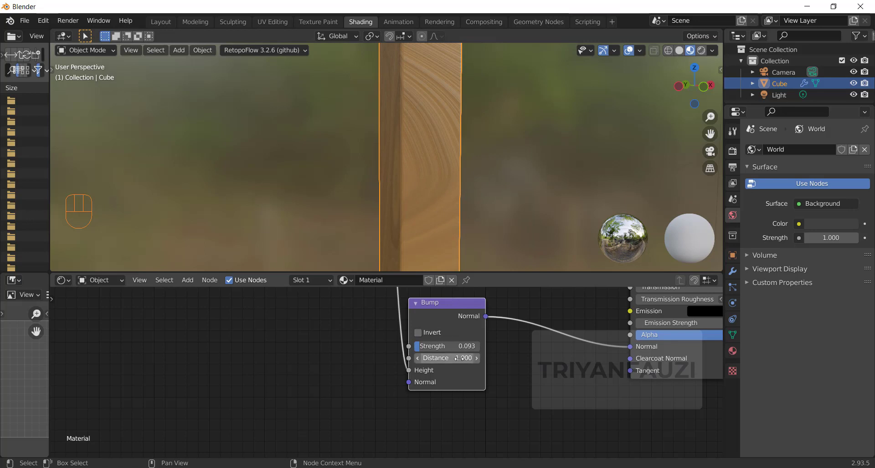
drag(460, 359, 444, 359)
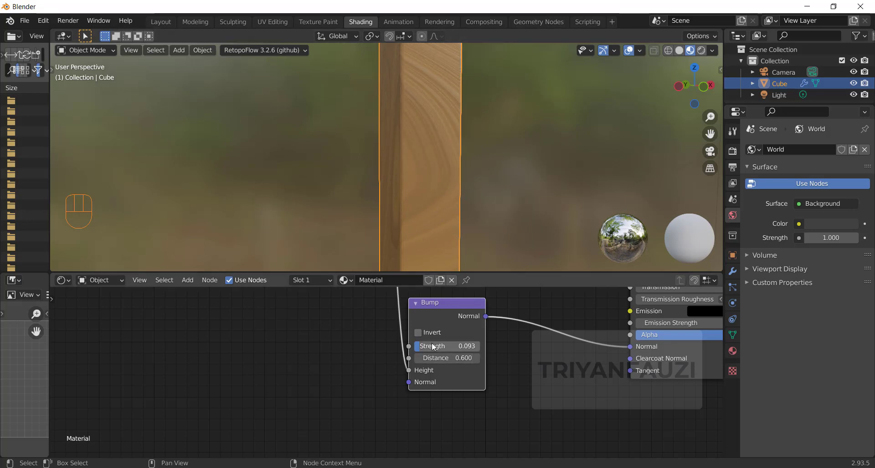
drag(433, 347, 433, 347)
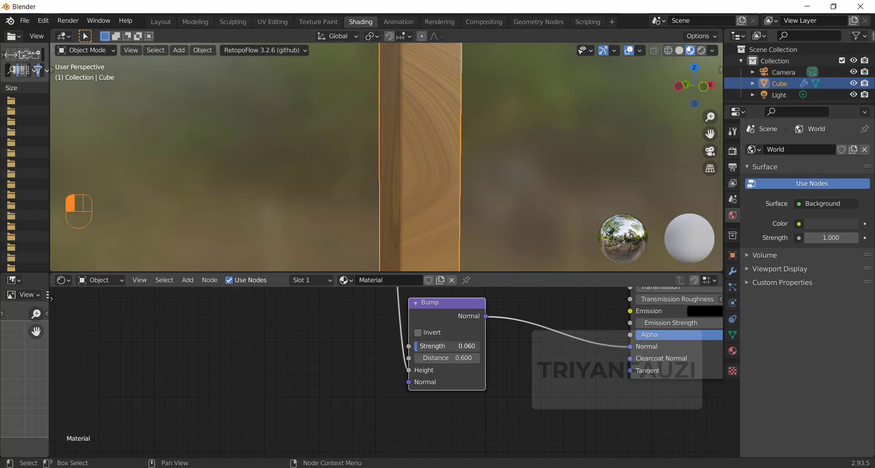
middle_drag(483, 170, 491, 170)
middle_drag(451, 164, 456, 164)
scroll(456, 164, down, 5)
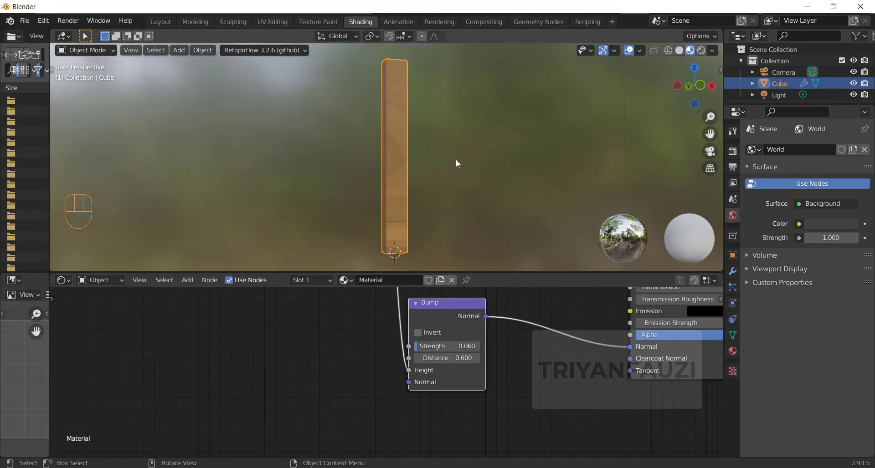
scroll(520, 365, up, 1)
Step: Add a second, unconnected ColorRamp node between the first ColorRamp and the Bump node
middle_drag(528, 363, 495, 451)
scroll(507, 319, down, 5)
middle_drag(506, 316, 398, 373)
key(shift+a)
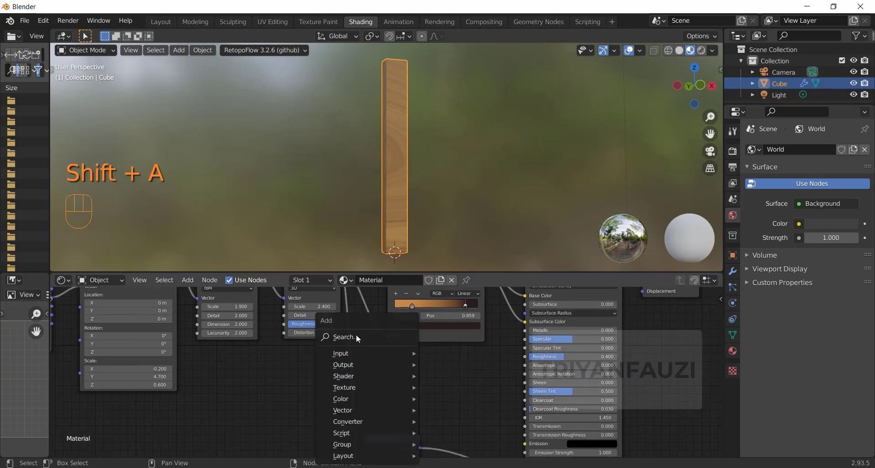
text(colo)
click(375, 350)
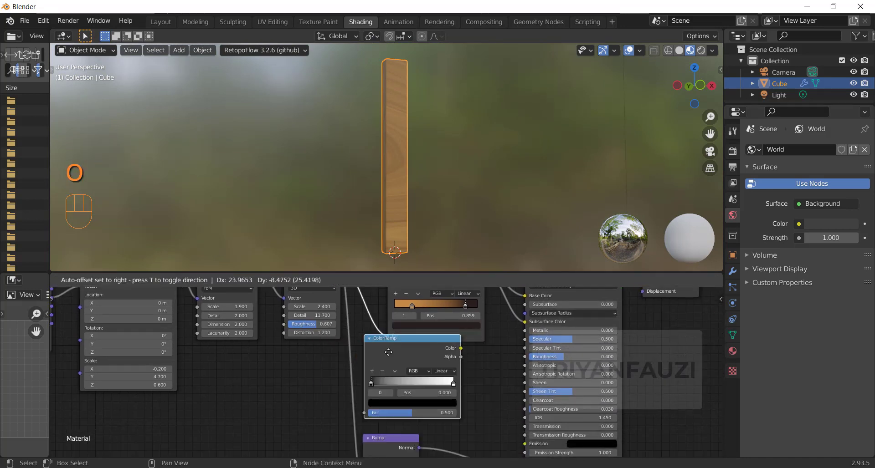
click(424, 363)
Step: Move the Bump node and the second ColorRamp further down so that the nodes no longer crowd each other
middle_drag(423, 363, 429, 331)
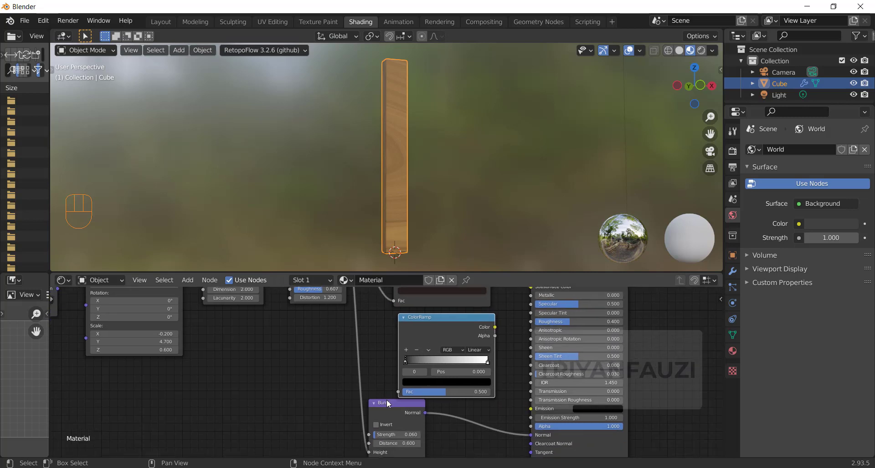
drag(386, 404, 363, 427)
drag(443, 322, 446, 335)
middle_drag(351, 317, 371, 367)
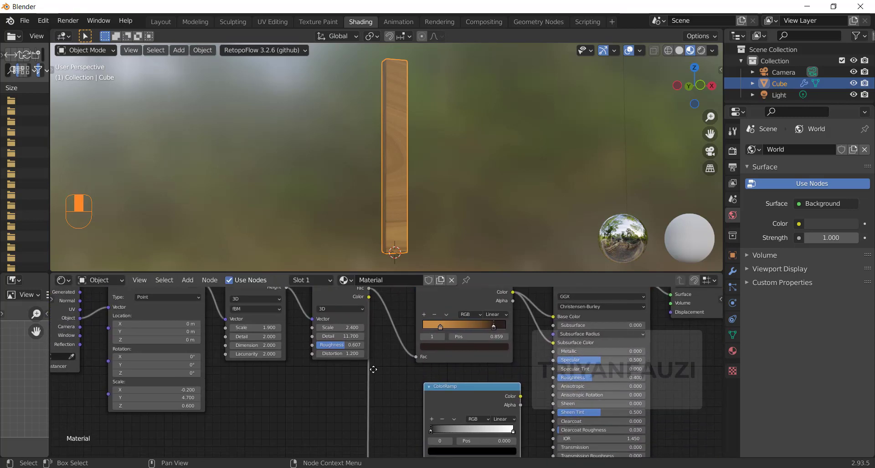
Step: Move the second ColorRamp up, link the Noise Texture's output to its Fac and its Color to the Principled BSDF's Roughness
drag(477, 391, 481, 378)
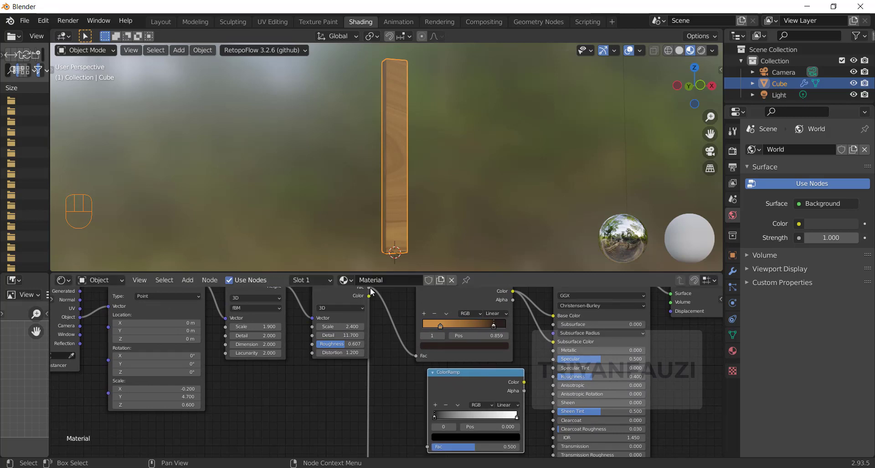
middle_drag(370, 288, 371, 292)
drag(371, 292, 429, 452)
middle_drag(528, 393, 498, 364)
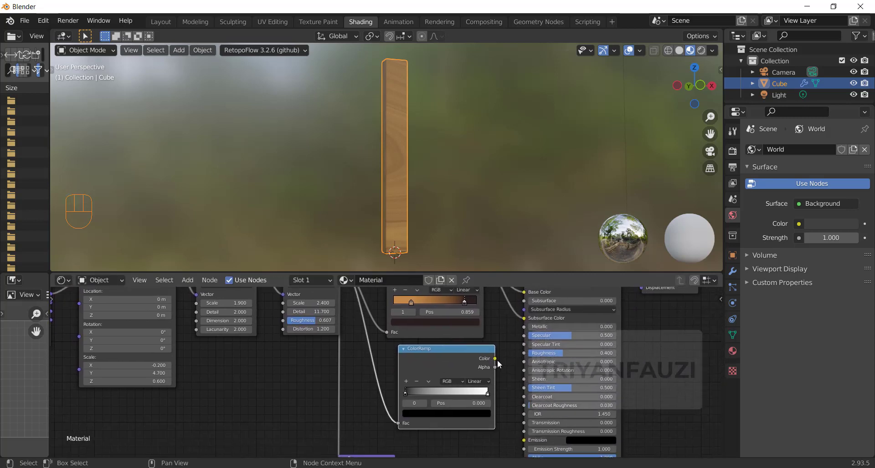
drag(495, 359, 524, 353)
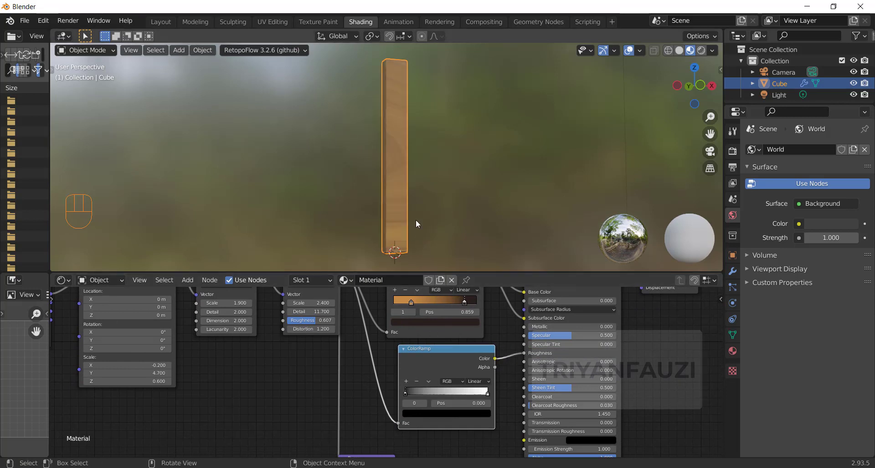
Step: Move the second ColorRamp's black stop inward to about a quarter of the ramp and its white stop to 0.877
scroll(416, 220, up, 2)
drag(405, 393, 431, 394)
drag(485, 399, 472, 399)
scroll(461, 179, down, 3)
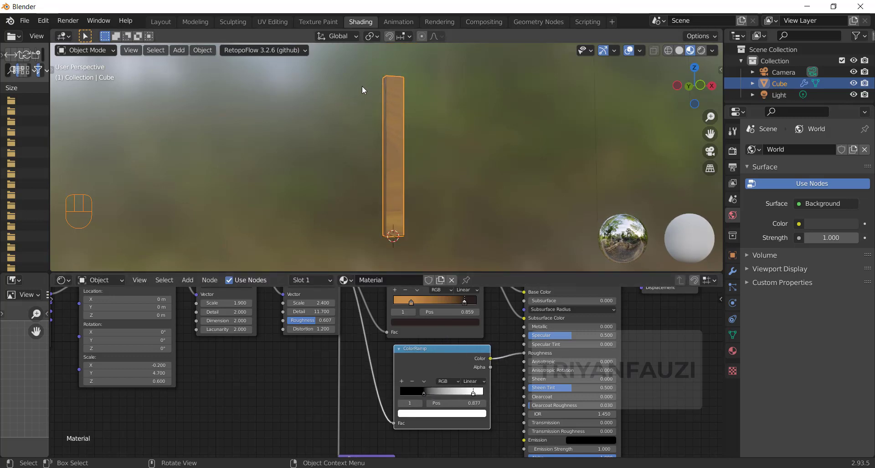
Step: In the Layout workspace, add a plane at the post's base and scale it up into a large floor
click(167, 23)
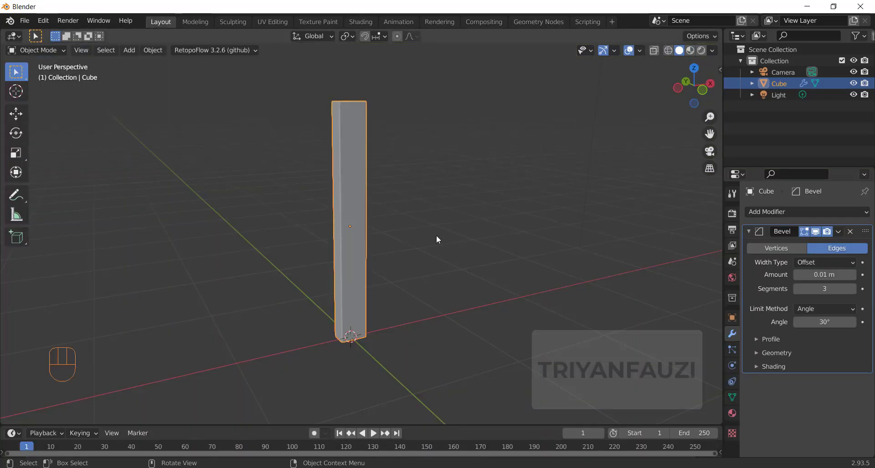
key(shift+a)
click(481, 236)
key(s)
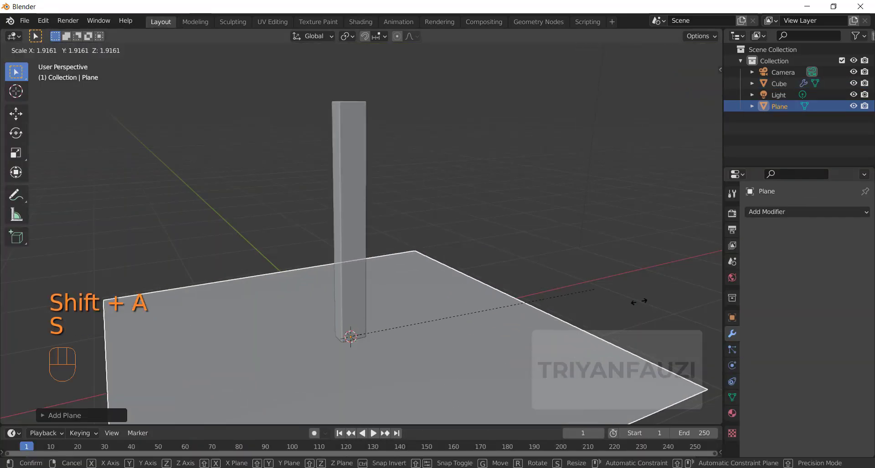
click(261, 342)
scroll(261, 342, down, 3)
Step: Shift the floor plane along Y so that the post stands closer to one of its edges
click(16, 113)
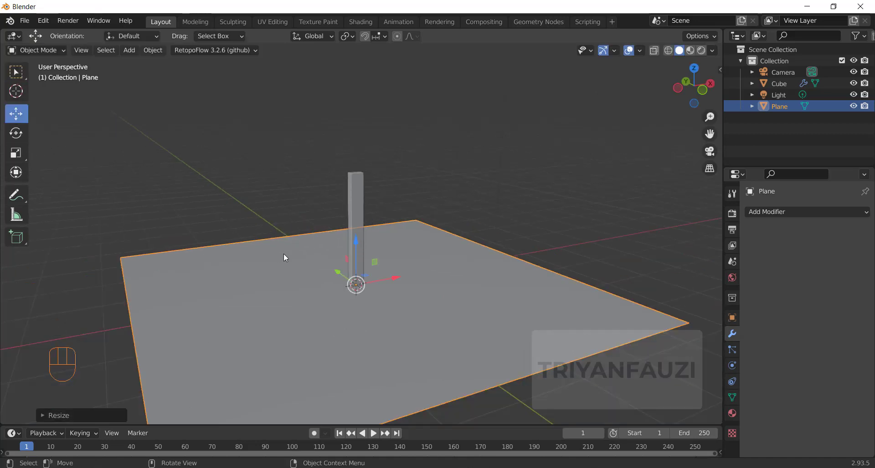
middle_drag(283, 253, 319, 271)
drag(319, 271, 405, 325)
Step: Extrude the plane's edge nearest the post straight up to form a tall wall, and return to Object Mode
key(Tab)
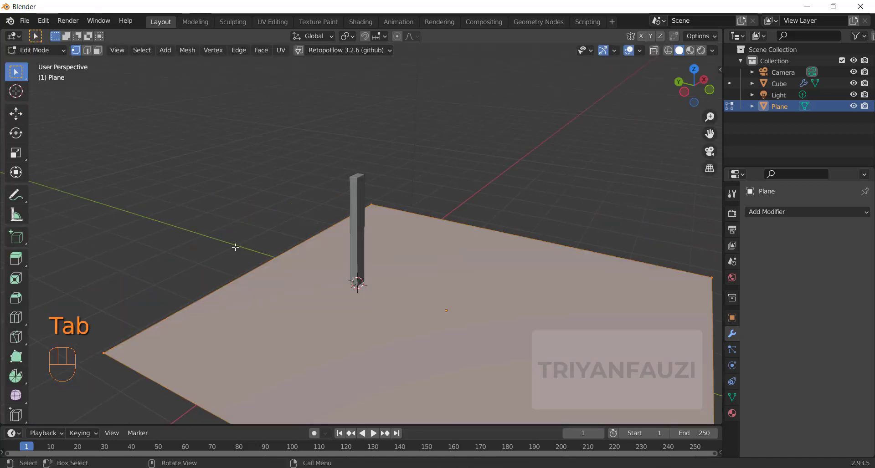
click(264, 254)
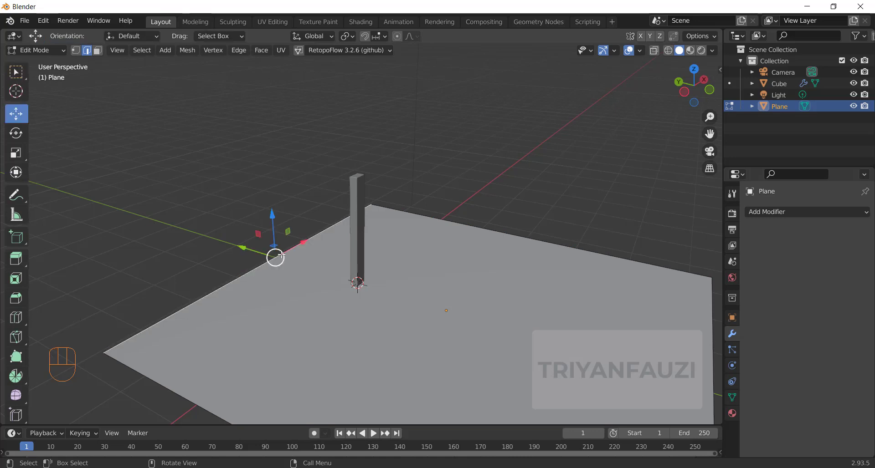
key(ctrl+z)
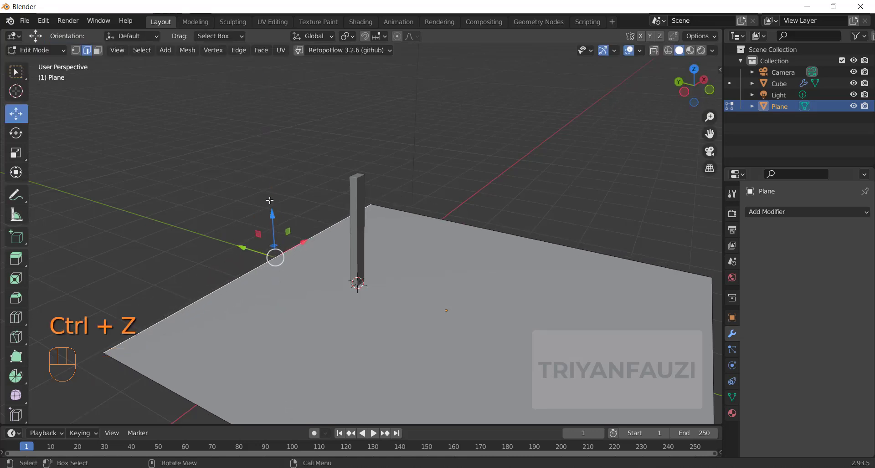
key(e)
key(KP_Enter)
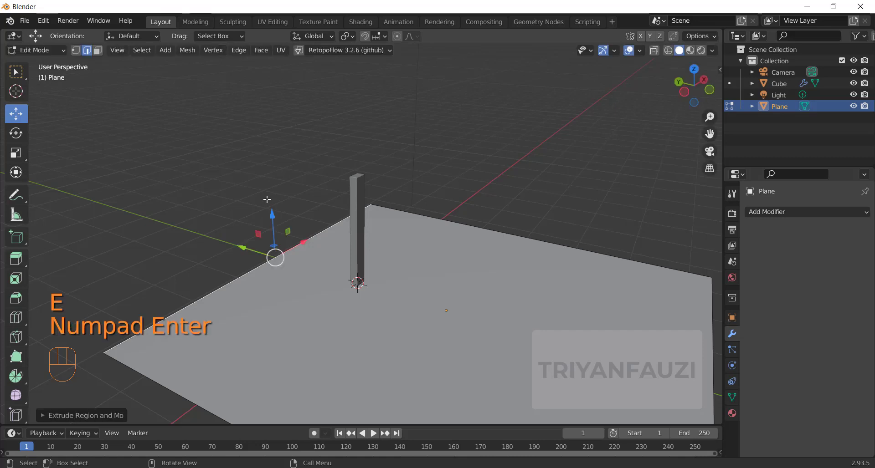
drag(272, 217, 269, 351)
scroll(422, 253, down, 3)
middle_drag(422, 253, 420, 239)
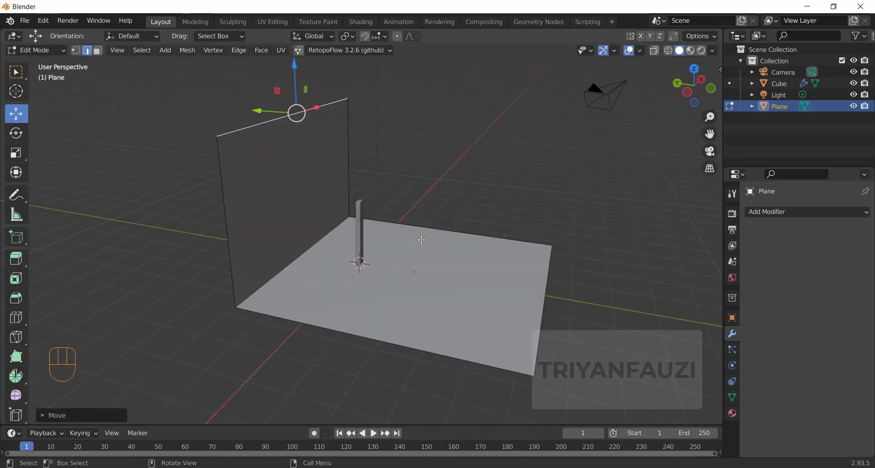
key(Tab)
Step: Move the post along Y towards the wall
scroll(399, 253, up, 1)
scroll(399, 254, up, 3)
click(356, 239)
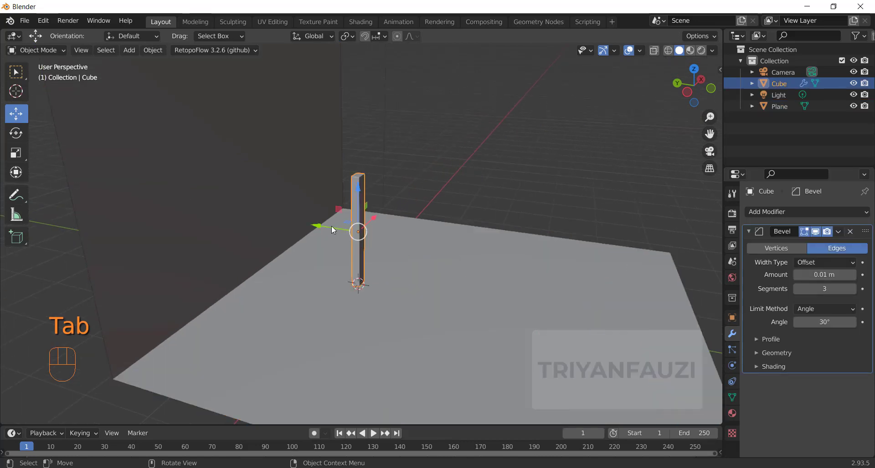
drag(332, 226, 270, 218)
middle_drag(319, 285, 357, 266)
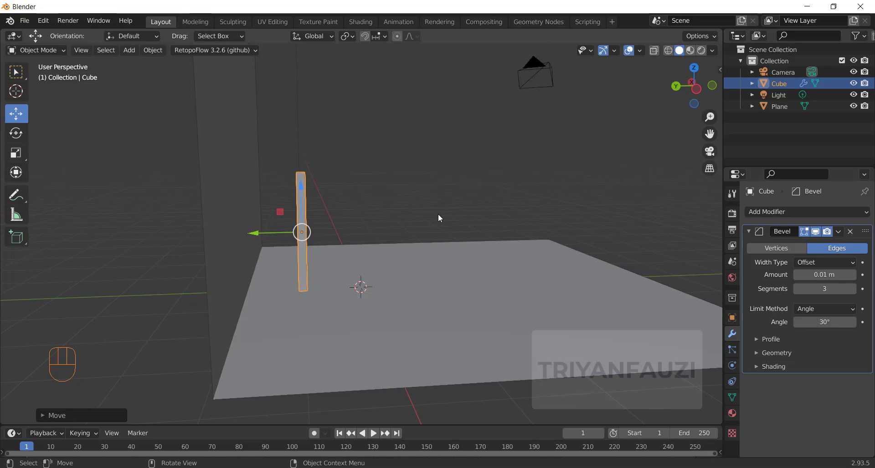
Step: Tilt the post -28° about X and move it along Y to 1.4027 m so that it leans towards the wall
click(18, 137)
drag(331, 204, 314, 189)
click(17, 120)
drag(283, 247, 241, 236)
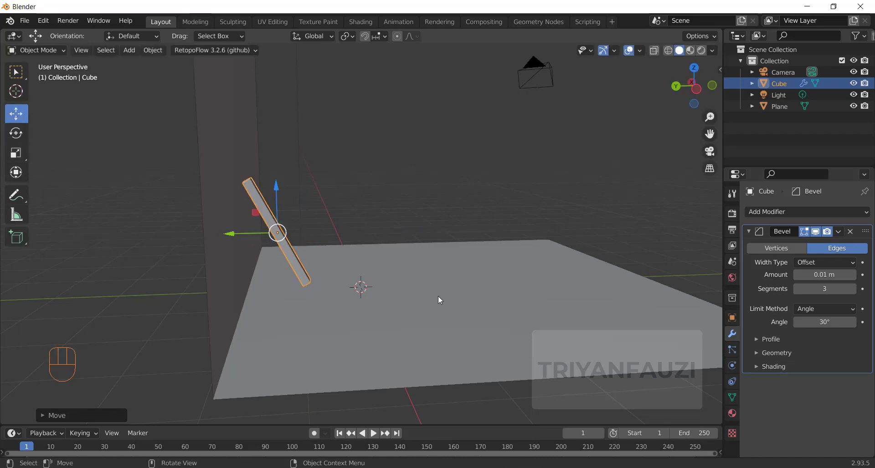
Step: Look through the camera and turn on Camera to View
middle_drag(438, 296, 322, 307)
key(KP_1)
key(KP_0)
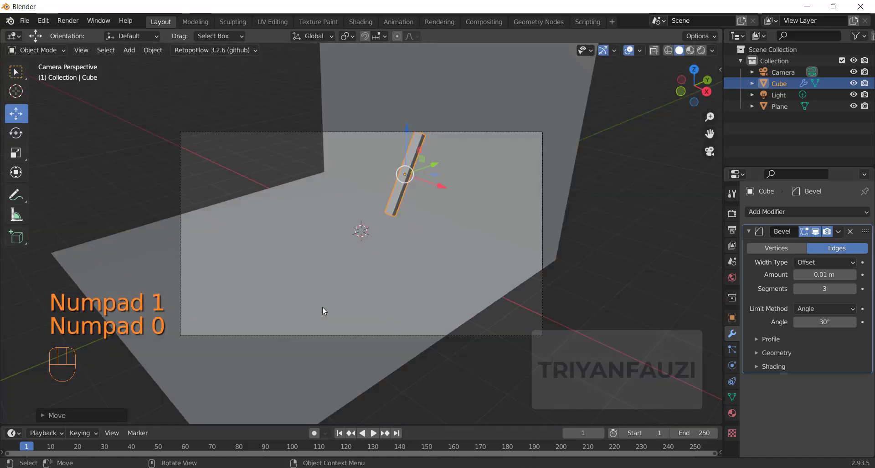
key(n)
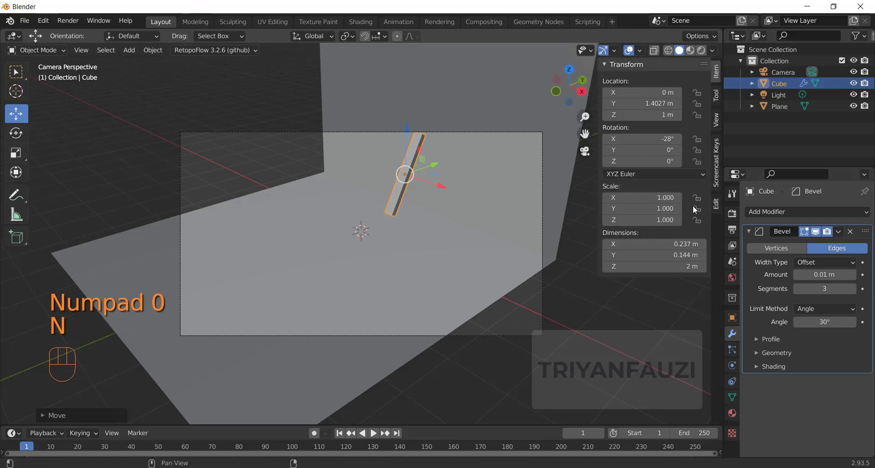
click(716, 121)
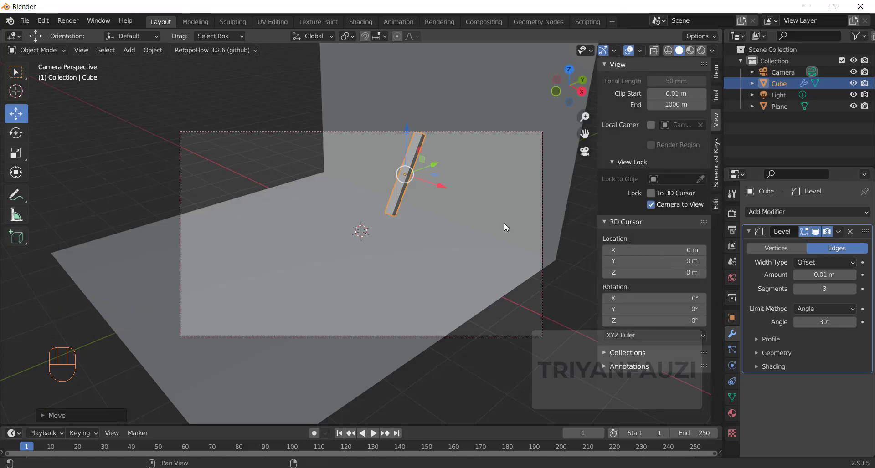
key(n)
Step: Reframe the camera to face the leaning post and the wall head-on, and turn off Camera to View
middle_drag(365, 263, 408, 295)
key(n)
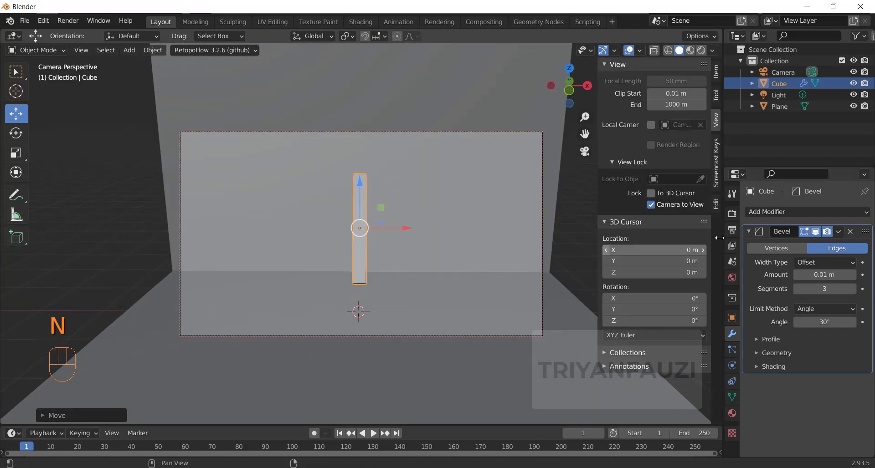
click(636, 209)
key(n)
Step: Duplicate the leaning post and move the copy along X to stand beside the original
middle_drag(351, 289, 357, 220)
key(shift+d)
right_click(366, 220)
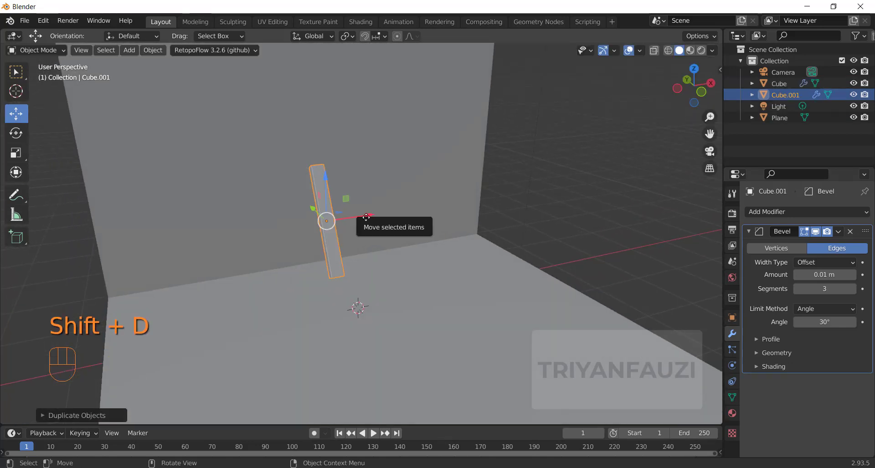
drag(358, 216, 319, 222)
Step: Rotate the duplicated post freely so that it leans sideways towards the original and shows a different face
click(16, 133)
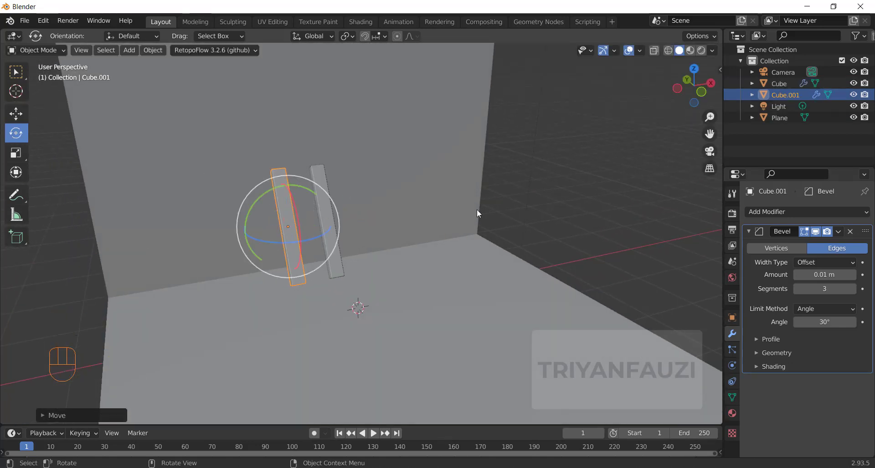
middle_drag(476, 209, 357, 190)
drag(356, 191, 363, 218)
middle_drag(363, 219, 279, 226)
key(r)
key(r)
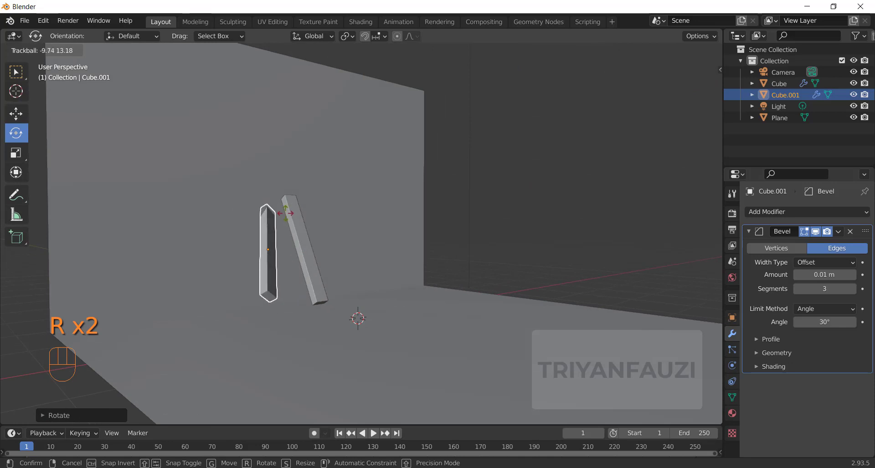
click(318, 258)
Step: Select both posts and lower them slightly in the side view towards the floor
middle_drag(318, 258, 371, 261)
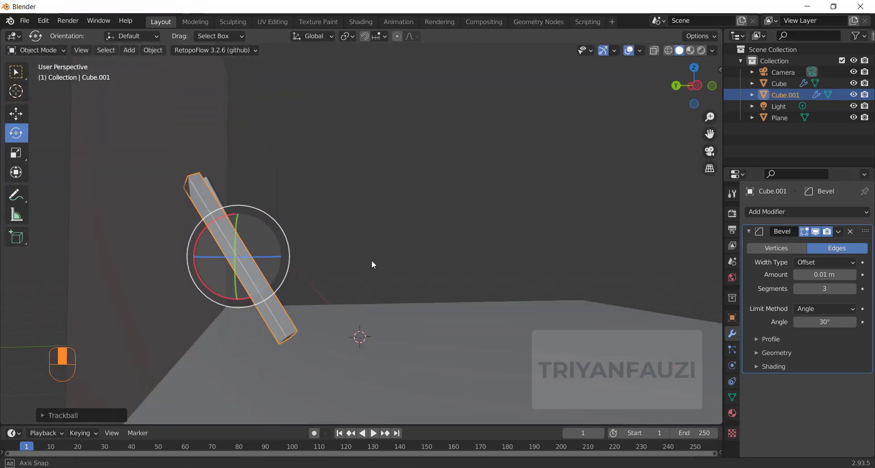
click(16, 113)
mouse_move(273, 273)
middle_down()
mouse_move(285, 274)
mouse_move(264, 285)
middle_up()
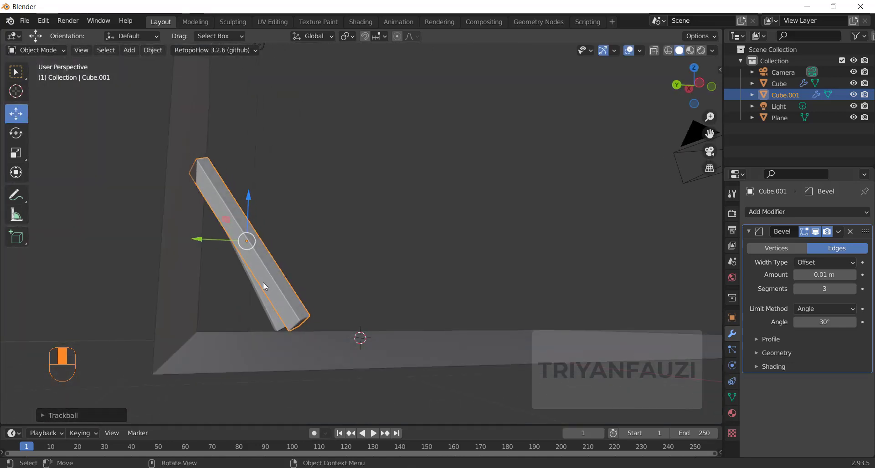
shift+click(268, 316)
key(KP_3)
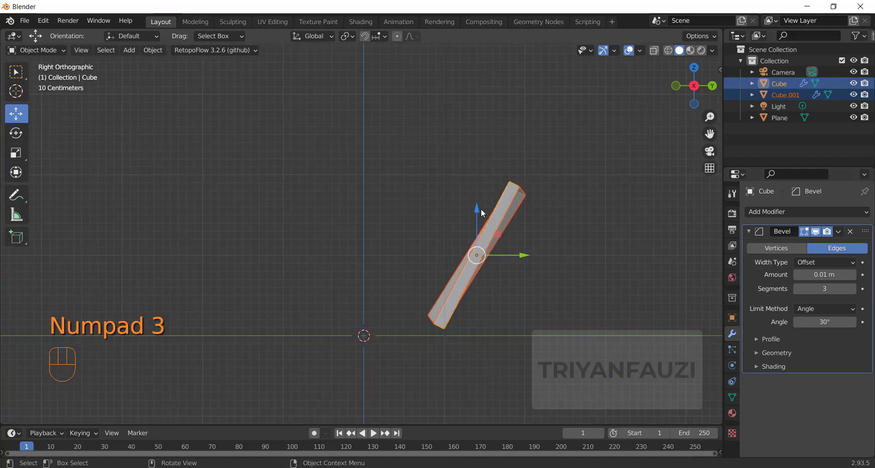
drag(480, 208, 479, 214)
middle_drag(329, 243, 506, 266)
Step: Move only the duplicated post slightly down and a little away from the wall
click(250, 332)
middle_drag(250, 332, 289, 314)
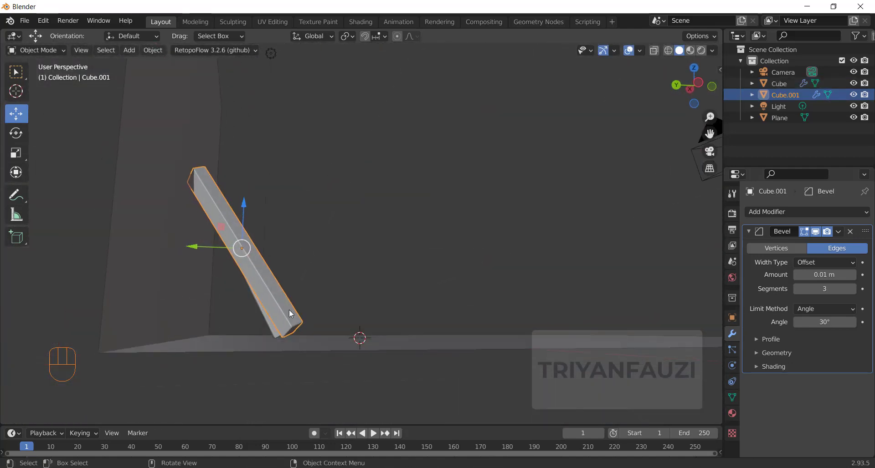
drag(249, 216, 250, 221)
drag(203, 249, 210, 251)
middle_drag(310, 258, 203, 268)
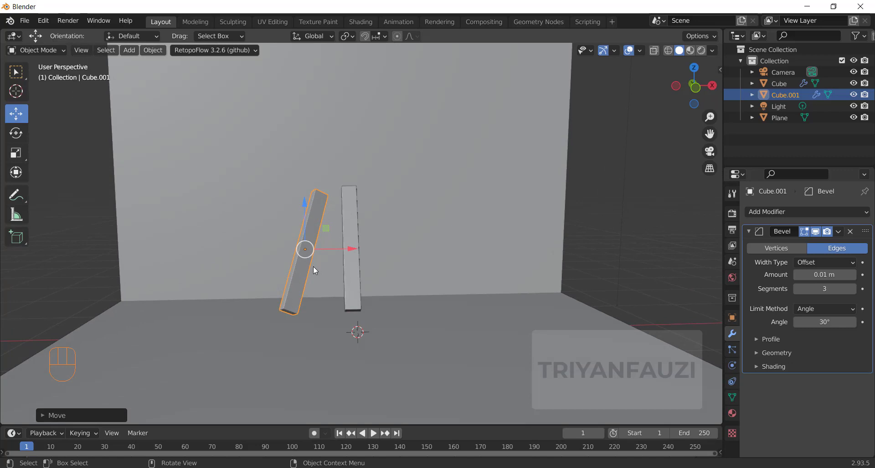
Step: Rotate the original post in the front view so that its upper end leans towards the duplicated post
click(346, 208)
key(KP_1)
key(r)
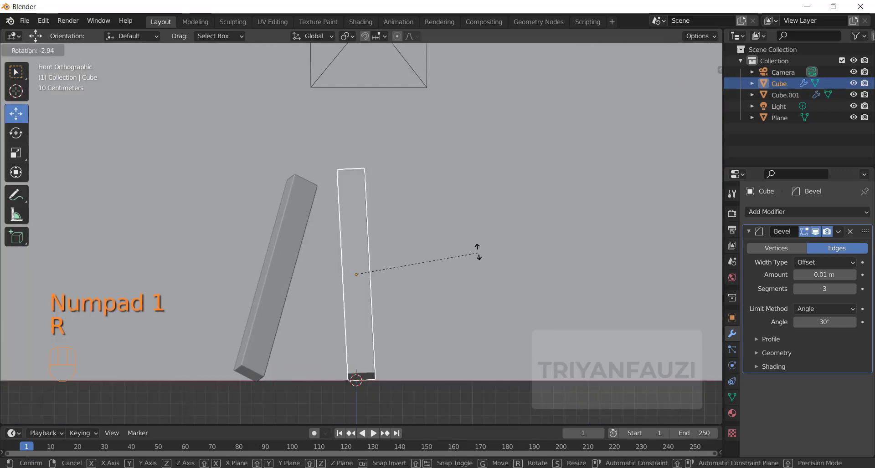
click(460, 242)
Step: Duplicate the original post, move the copy along X to its free side, tilt it more steeply and lower it slightly
drag(412, 271, 477, 276)
key(shift+d)
right_click(358, 263)
key(r)
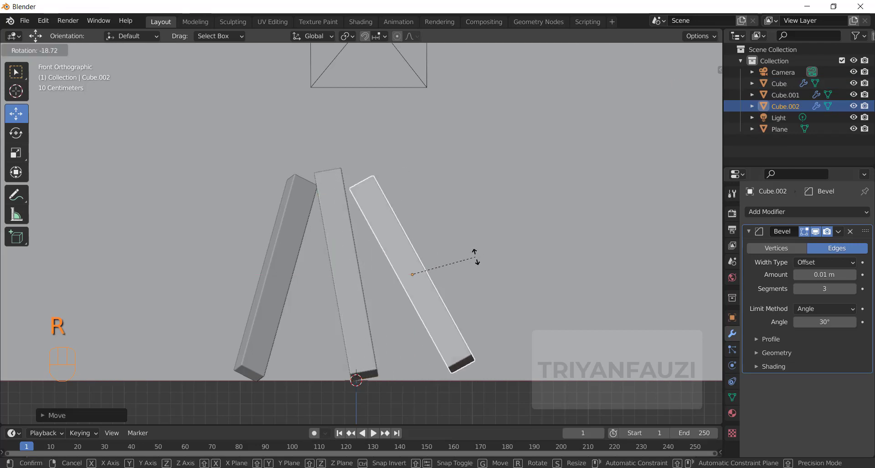
click(474, 256)
drag(412, 229, 422, 248)
mouse_move(422, 248)
middle_down()
mouse_move(464, 268)
mouse_move(382, 266)
mouse_move(430, 255)
mouse_move(432, 244)
middle_up()
key(r)
key(r)
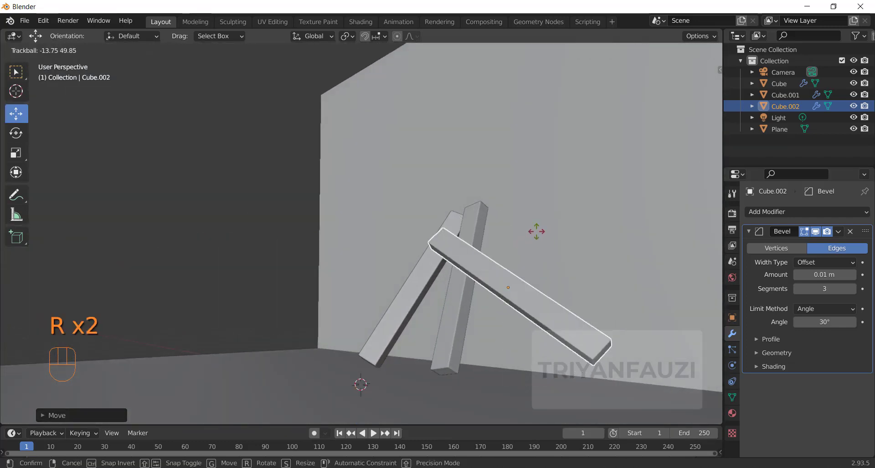
right_click(534, 231)
Step: Rotate the third post freely until its upper end leans away from the other two posts and towards the wall
middle_drag(523, 283, 523, 224)
key(r)
key(r)
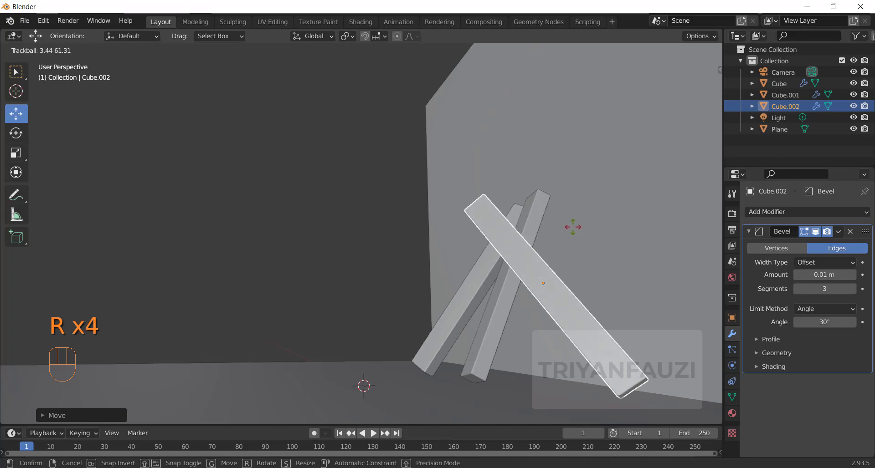
click(475, 257)
middle_drag(474, 257, 411, 233)
key(r)
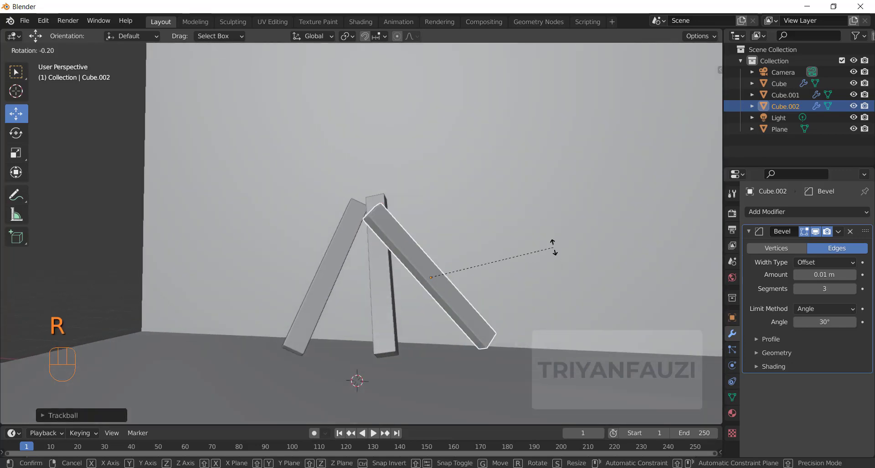
key(r)
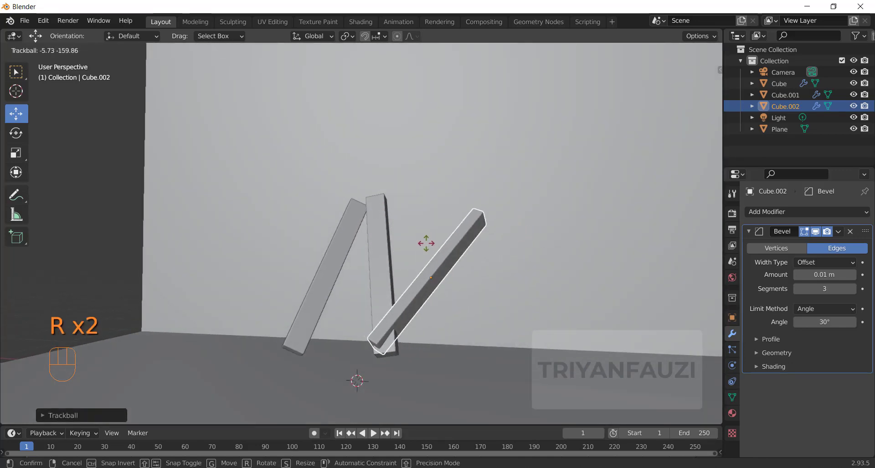
click(444, 248)
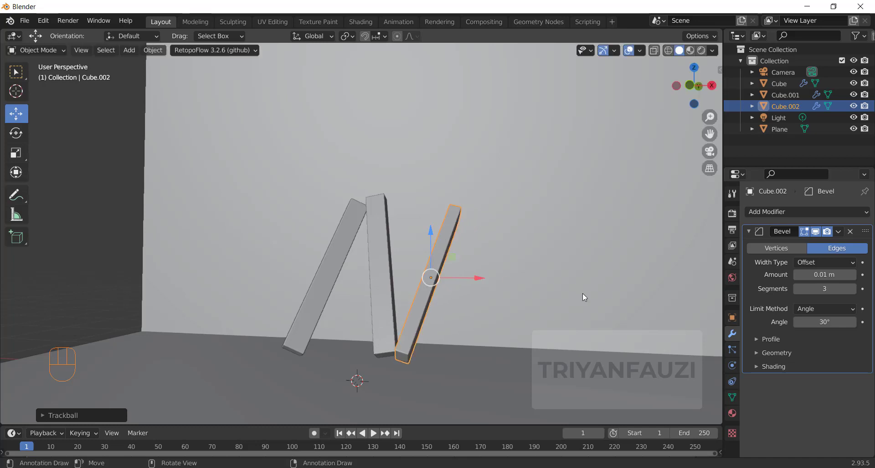
Step: Move the third post slightly away from the wall along Y and return to the front view
middle_drag(583, 293, 481, 282)
key(g)
key(y)
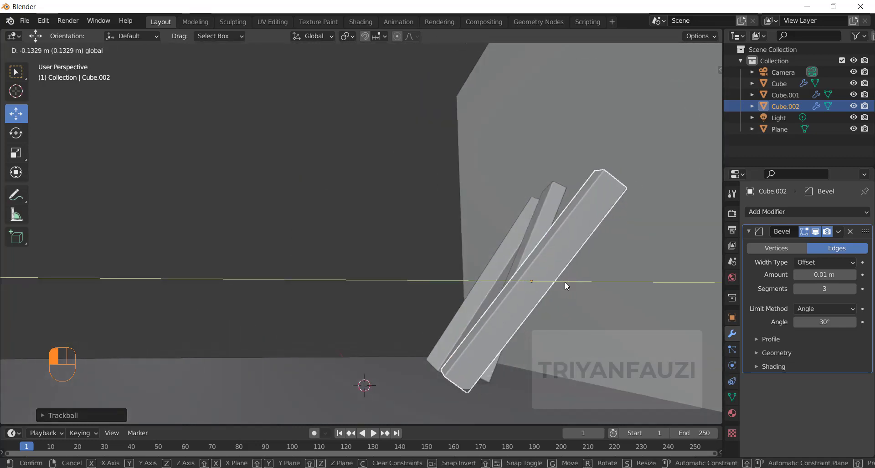
click(564, 281)
middle_drag(564, 281, 651, 305)
key(KP_1)
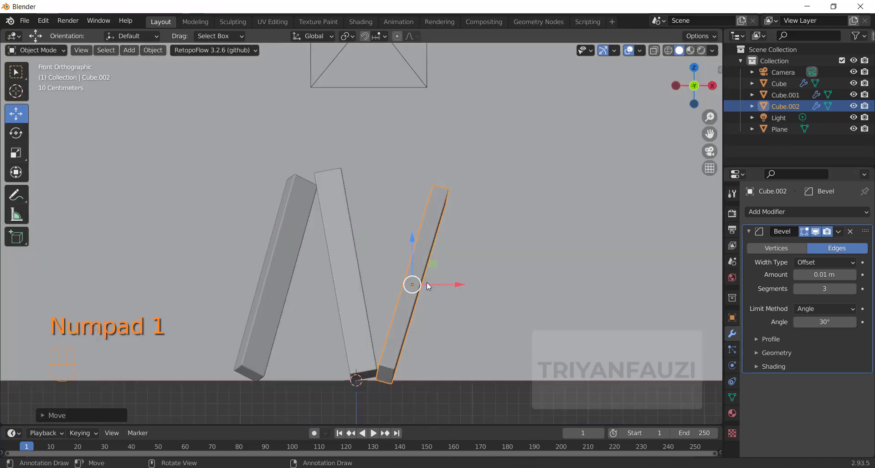
key(r)
key(r)
right_click(492, 265)
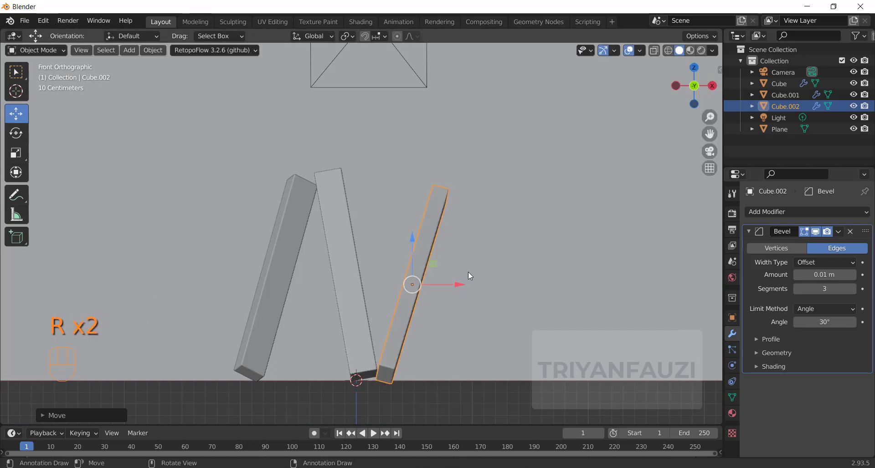
Step: Rotate the third post around Y and turn it about -37° around Z, leaving its upper end leaning away from the other posts
key(r)
key(y)
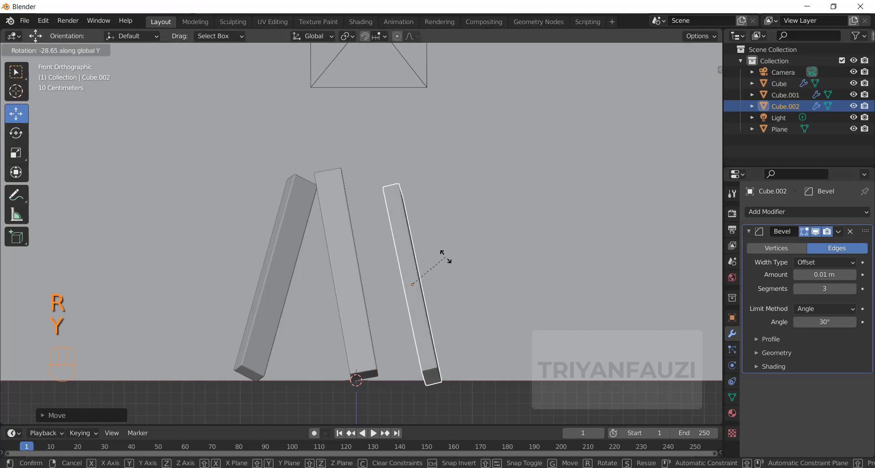
key(r)
key(r)
key(x)
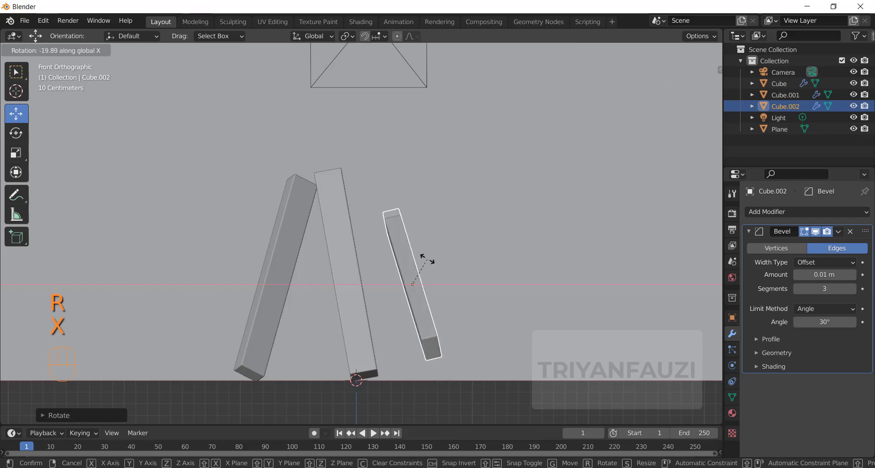
key(z)
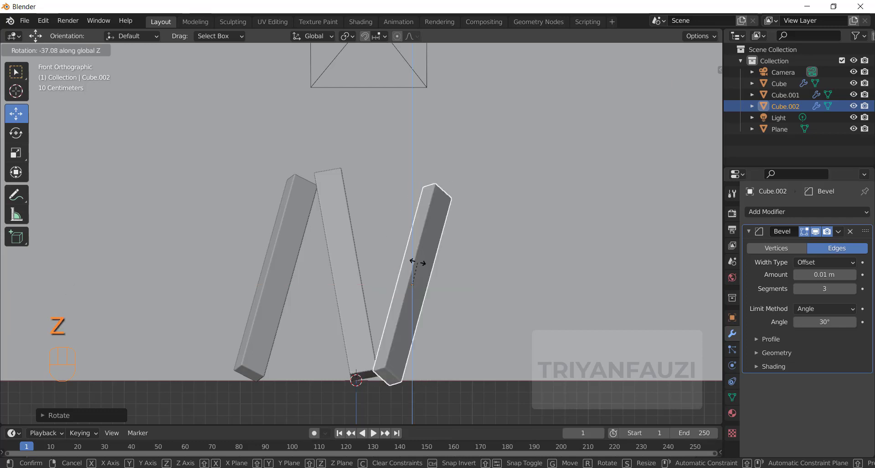
click(417, 263)
Step: Duplicate the original post, place the copy on the free side of the third post along X and clear its rotation
middle_drag(452, 307, 372, 320)
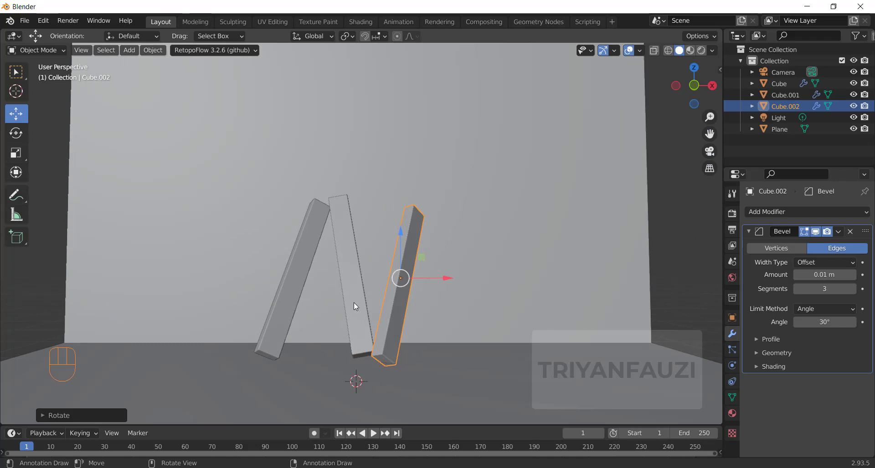
click(355, 306)
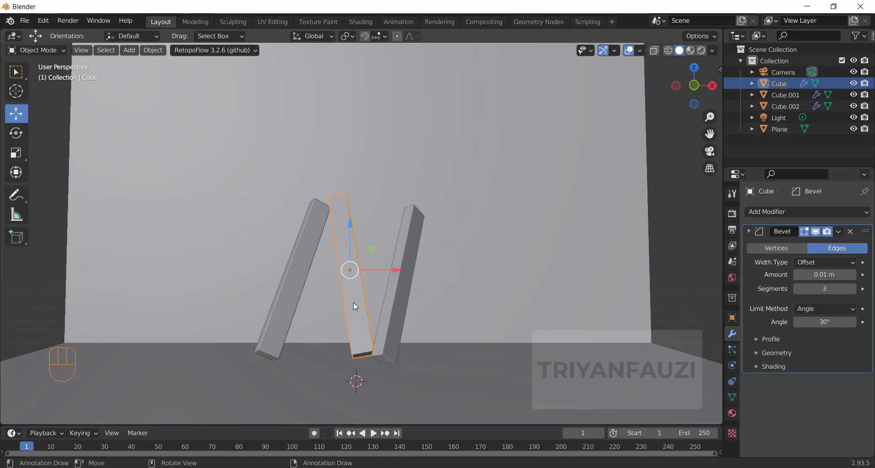
key(shift+d)
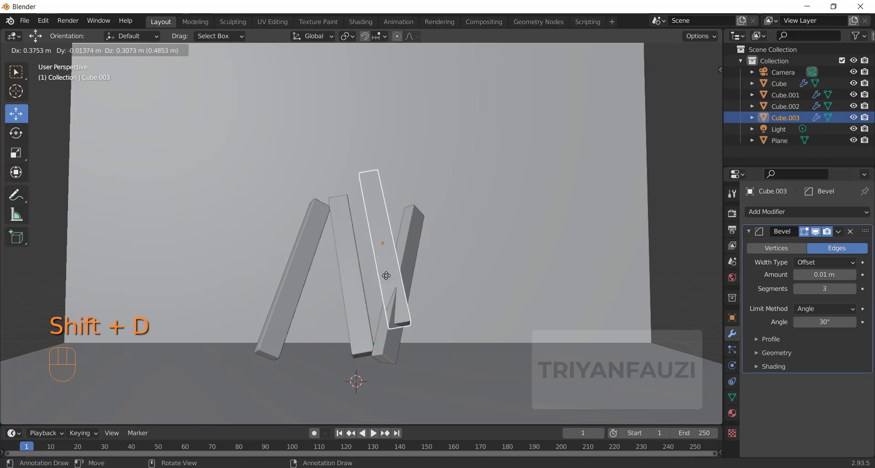
click(482, 270)
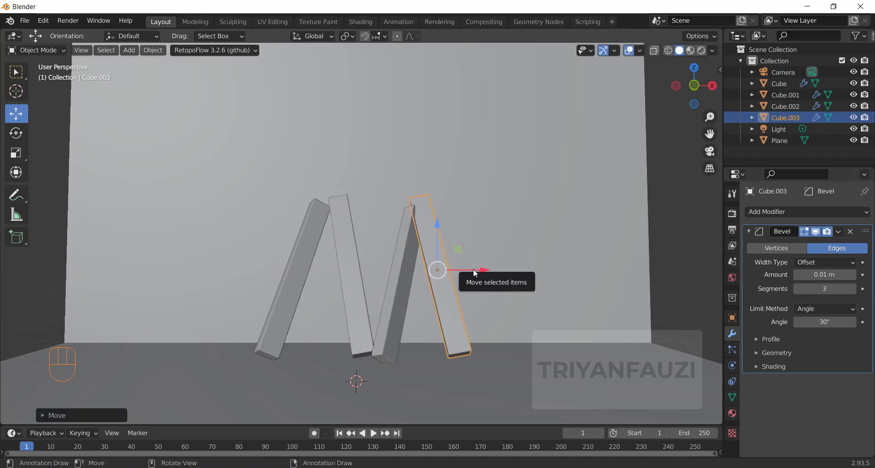
key(alt+r)
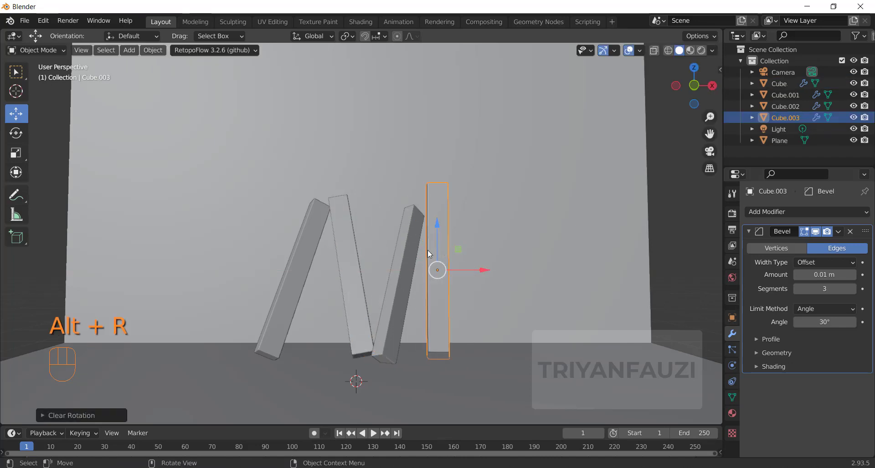
key(r)
key(z)
key(x)
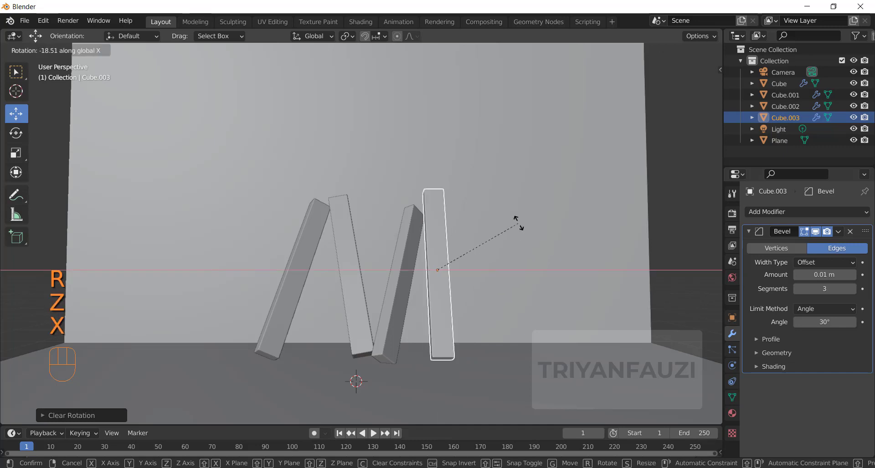
right_click(520, 263)
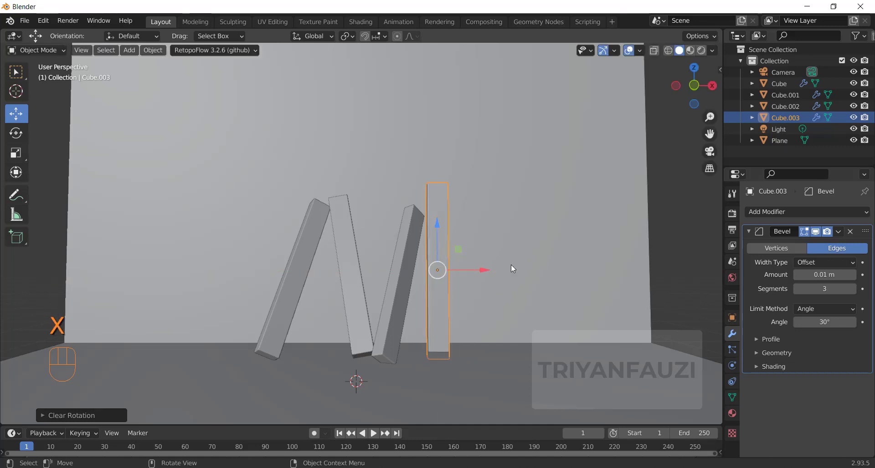
Step: Rotate the upright copy 90° around Y so it lies horizontally and lower it to the floor
key(r)
key(y)
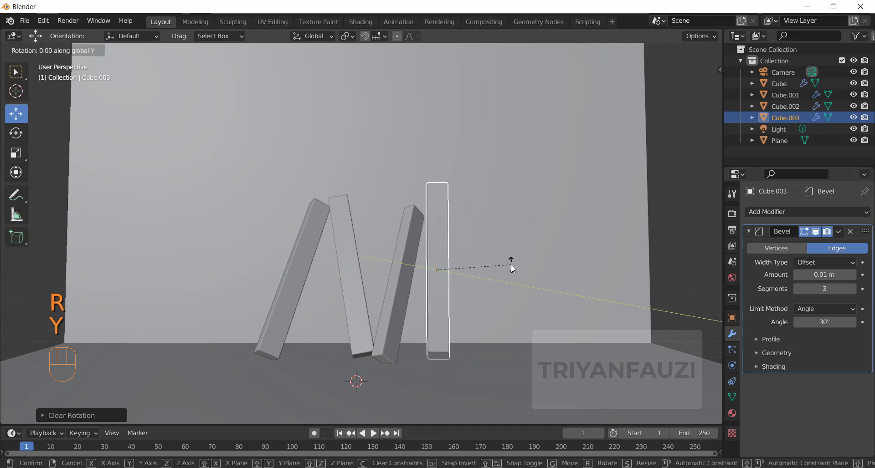
key(KP_9)
key(KP_0)
key(KP_Enter)
drag(441, 245, 451, 299)
Step: Move the lying post back towards the wall along Y and shift it along X behind the leaning posts
middle_drag(460, 303, 357, 316)
scroll(543, 345, down, 4)
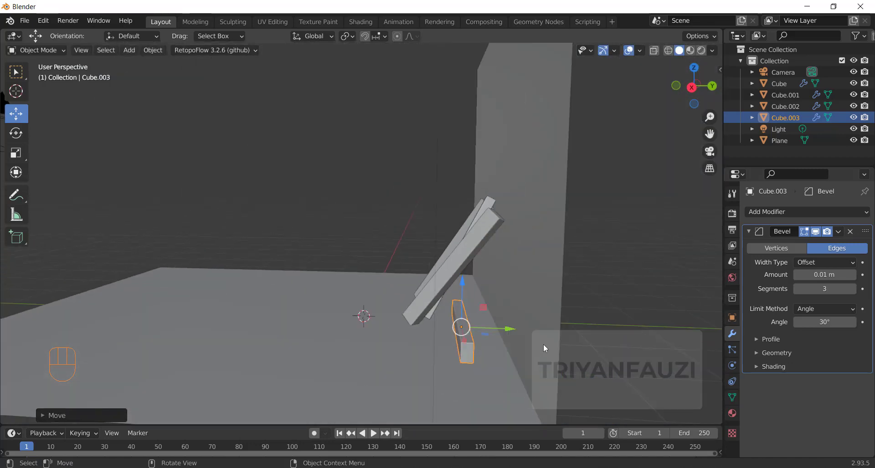
drag(499, 332, 521, 334)
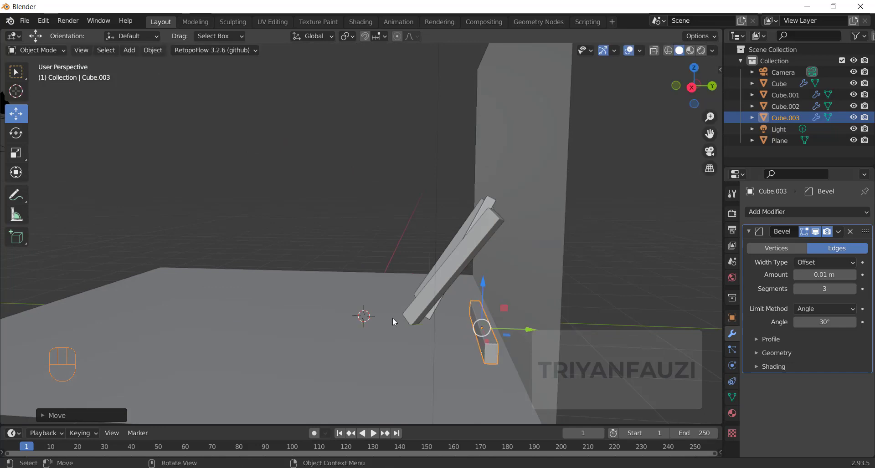
middle_drag(394, 318, 467, 281)
drag(467, 281, 423, 279)
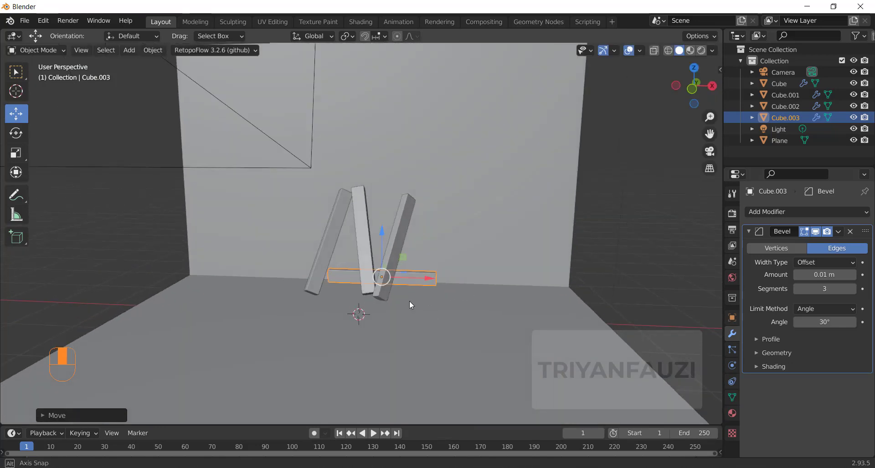
middle_drag(409, 300, 471, 269)
drag(472, 270, 482, 324)
middle_drag(482, 325, 513, 335)
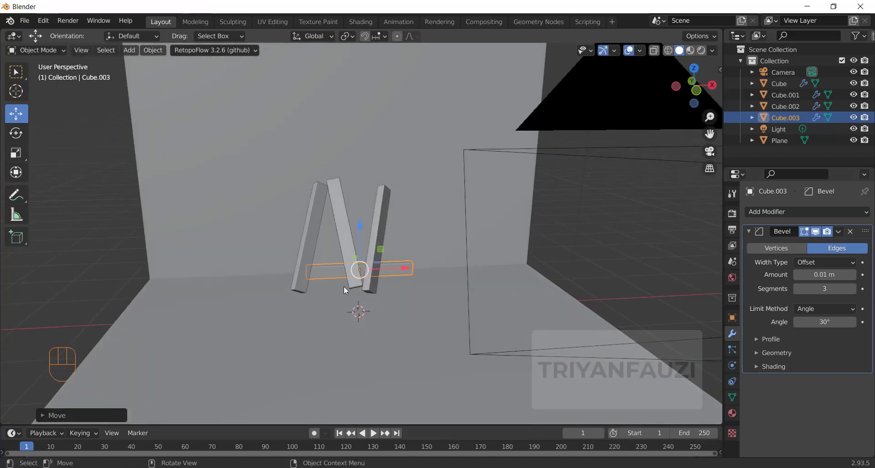
Step: Duplicate the lying post, place the copy just in front of it and rotate it about -21° around X
middle_drag(344, 286, 364, 313)
key(shift+d)
click(233, 308)
key(r)
key(x)
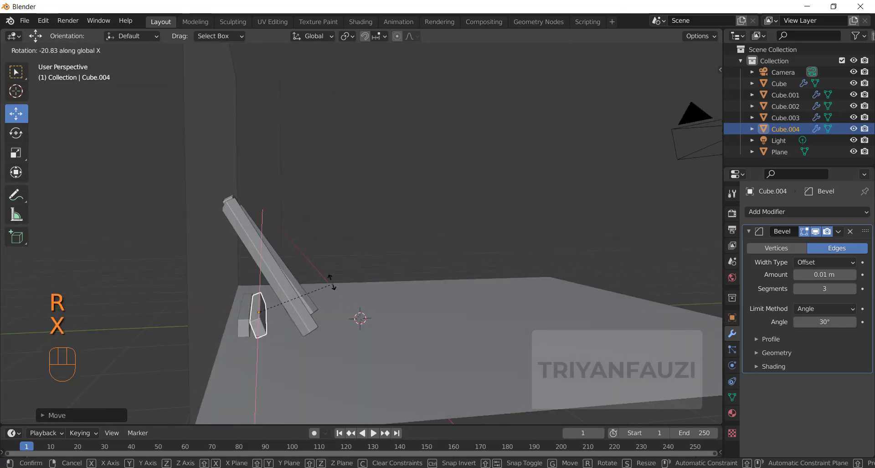
click(332, 283)
Step: Adjust the second lying post's rotation around X and move it along Y close to the first lying post
mouse_move(222, 312)
mouse_down()
mouse_move(235, 318)
mouse_move(228, 318)
mouse_up()
key(r)
key(x)
click(281, 307)
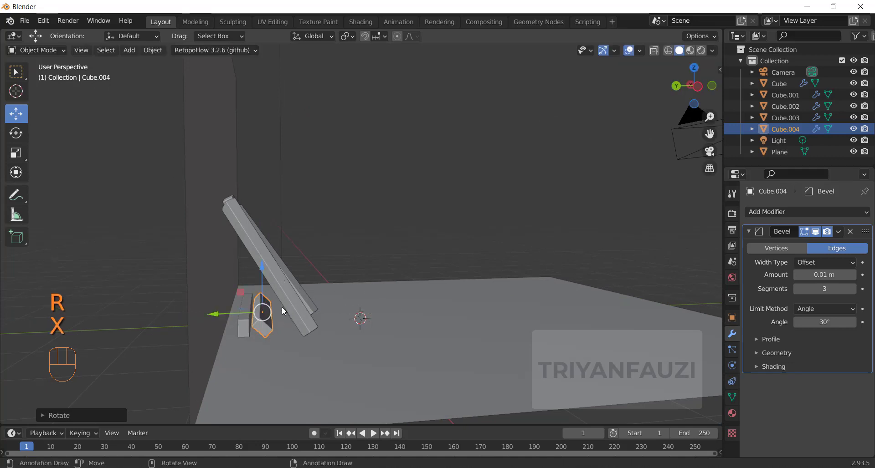
middle_drag(281, 307, 294, 297)
drag(230, 313, 222, 313)
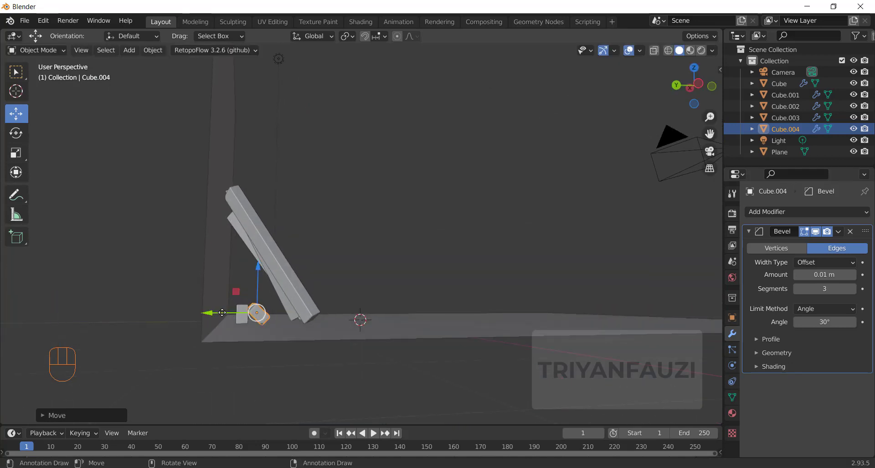
Step: In the front view, shift the second lying post along X until it extends past the first leaning post, and deselect it
key(KP_1)
drag(369, 322, 277, 322)
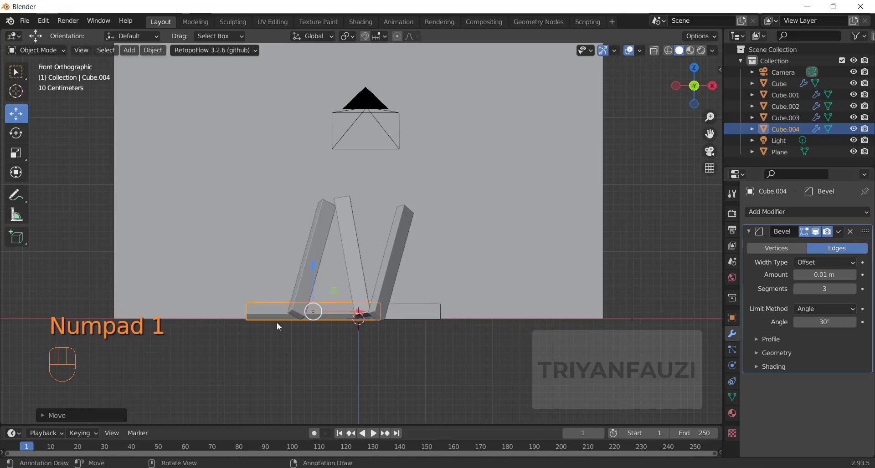
click(559, 333)
Step: Set the render engine to Cycles and preview the camera view in rendered shading
key(KP_0)
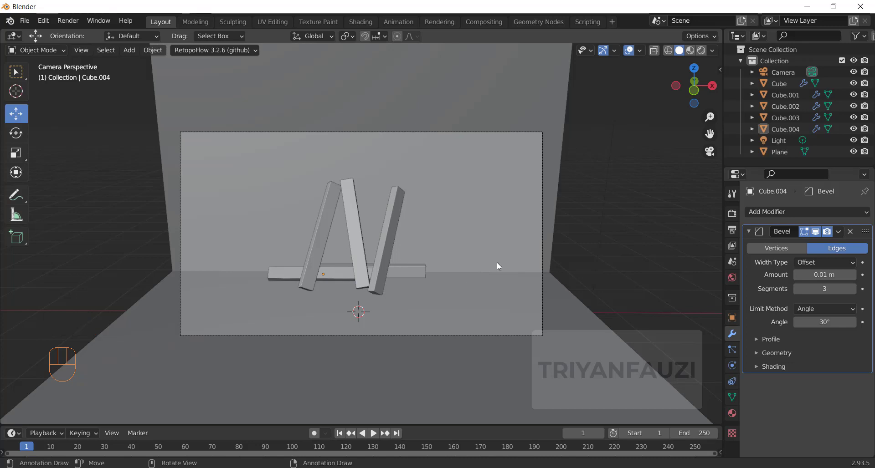
click(732, 195)
click(736, 214)
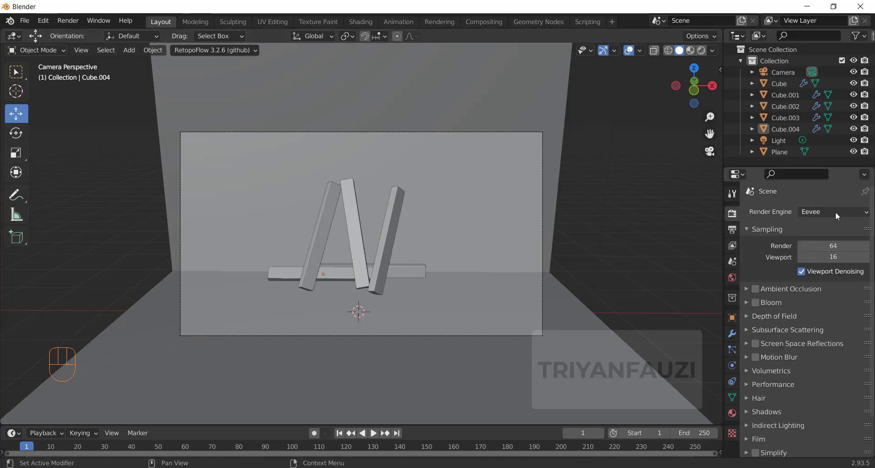
click(834, 212)
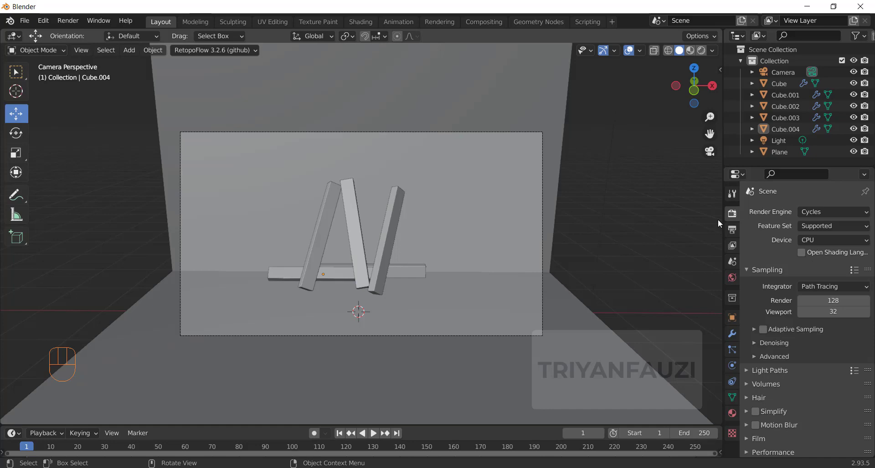
click(700, 50)
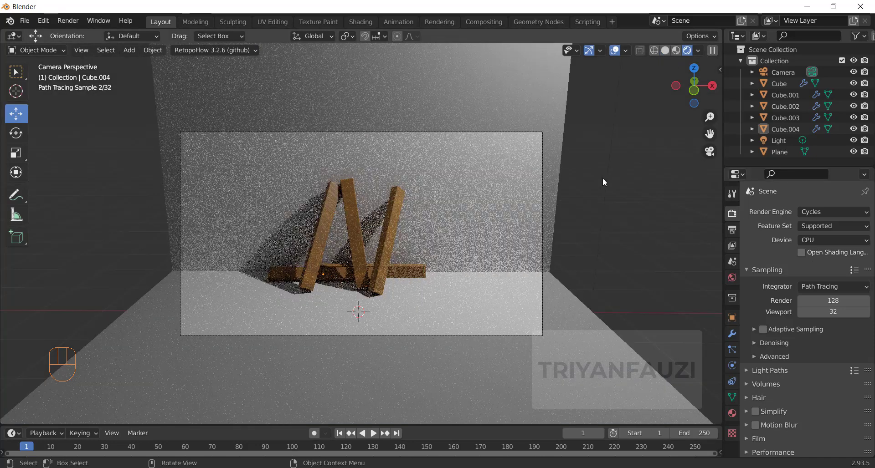
Step: Move the light slightly along X and set its radius to 0.45 m
scroll(592, 182, down, 6)
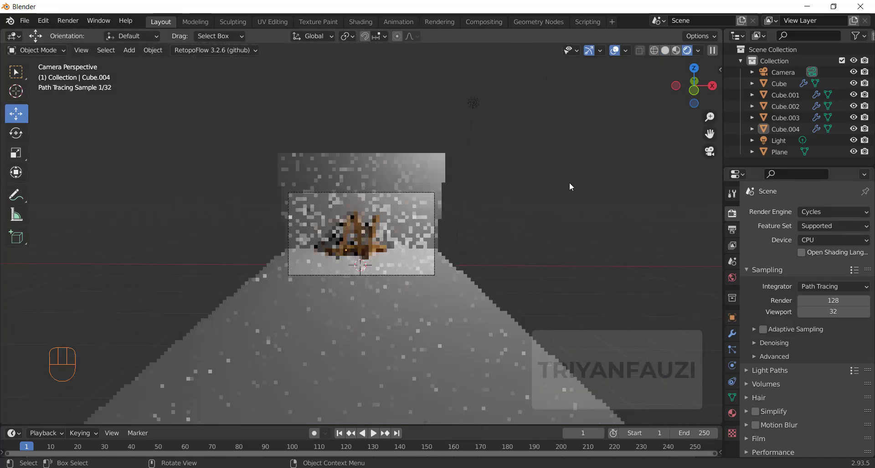
click(476, 100)
mouse_move(521, 103)
mouse_down()
mouse_move(471, 104)
mouse_move(539, 106)
mouse_move(519, 107)
mouse_up()
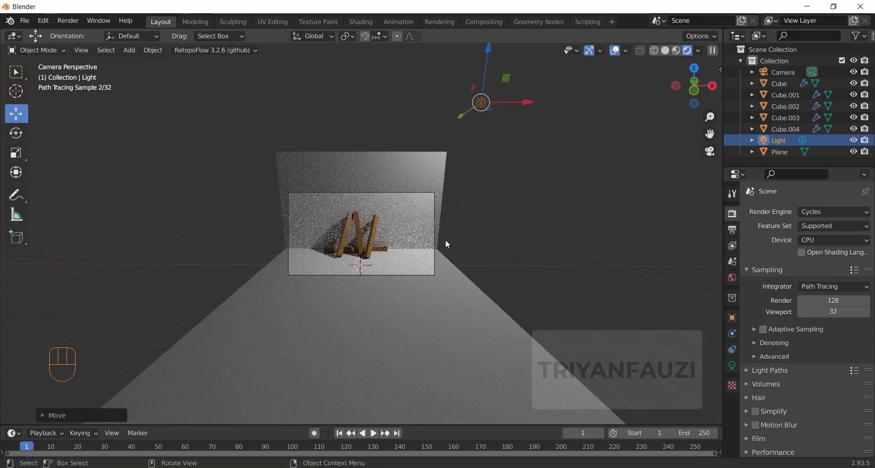
scroll(445, 240, up, 4)
click(731, 365)
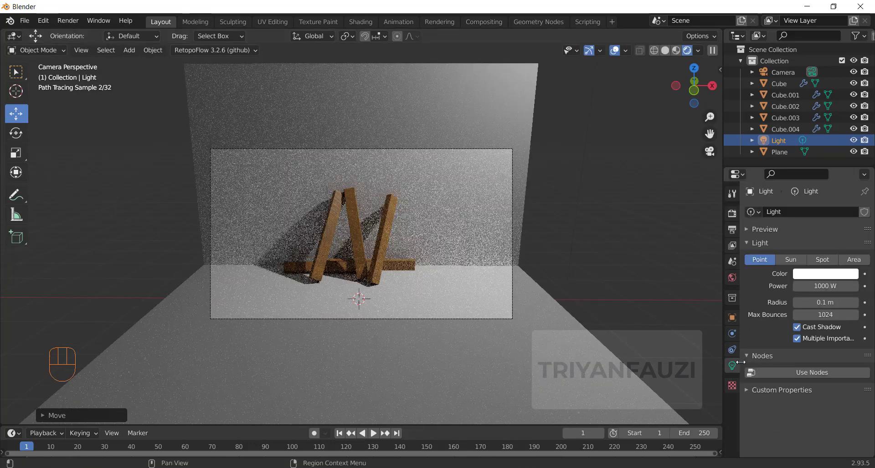
drag(825, 303, 857, 303)
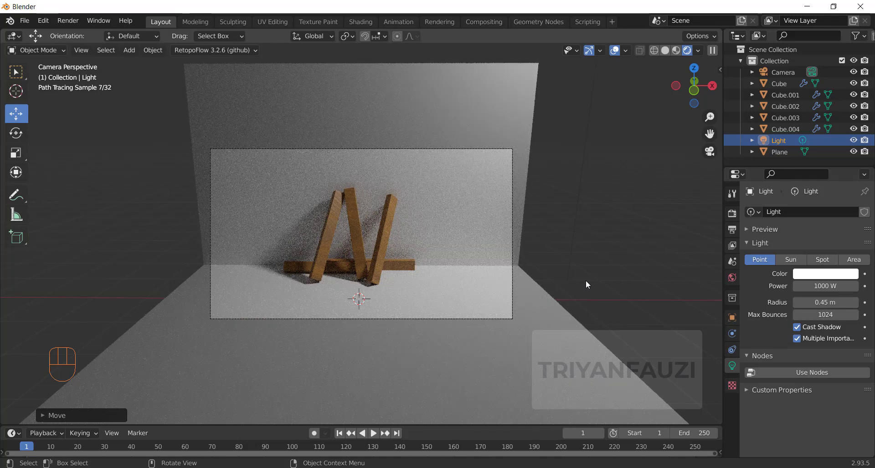
Step: Render the camera image and close the render window once it finishes
key(F12)
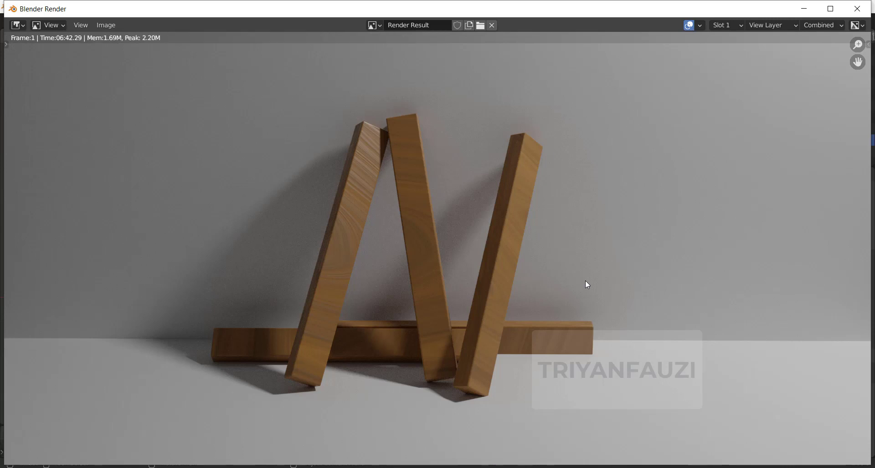
click(856, 9)
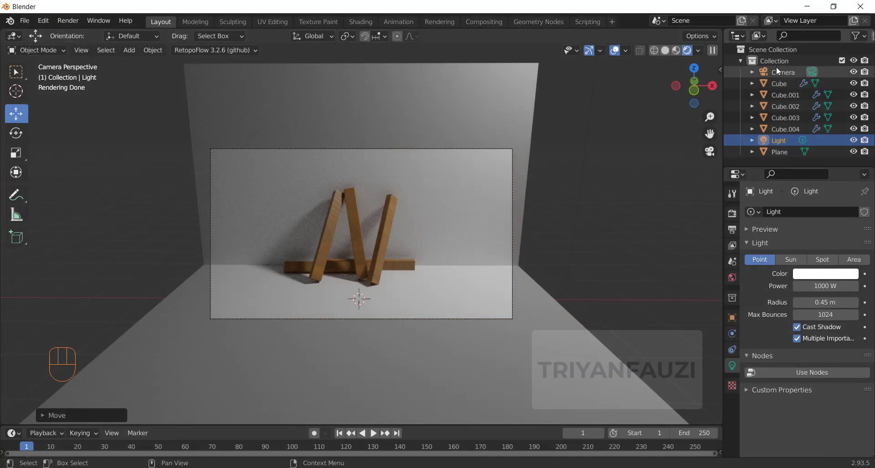
Step: Switch to the Compositing workspace, enable compositing nodes and move the Render Layers and Composite nodes aside together
click(479, 22)
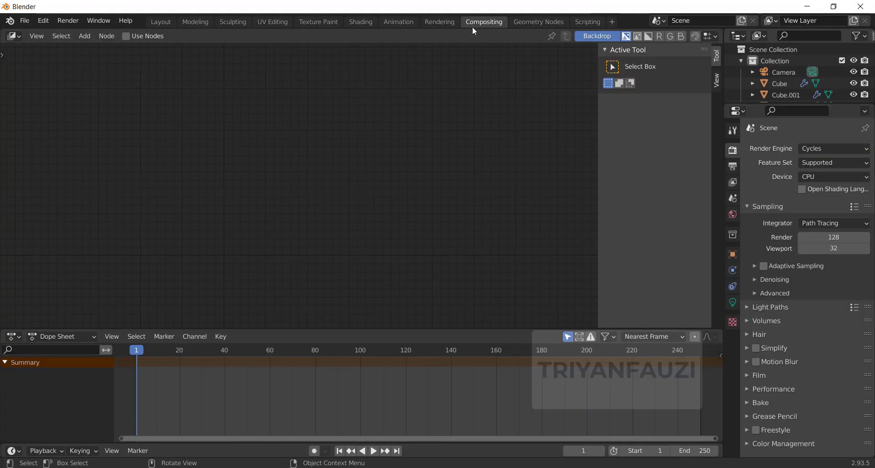
click(126, 36)
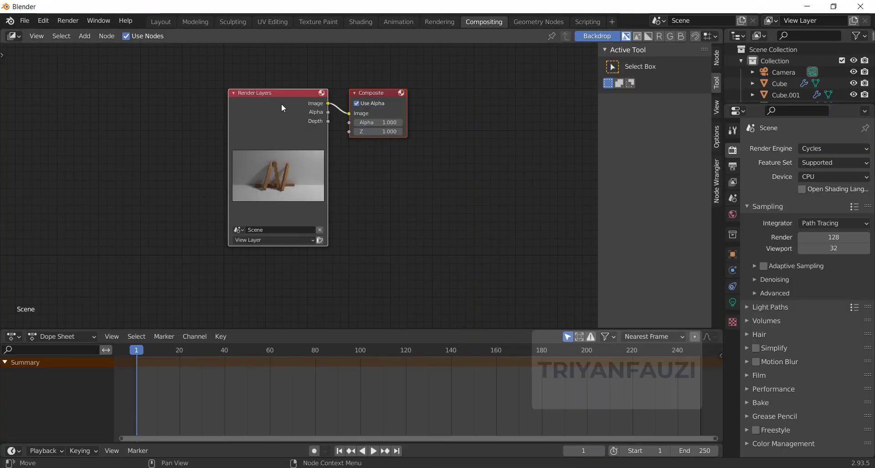
drag(266, 96, 184, 111)
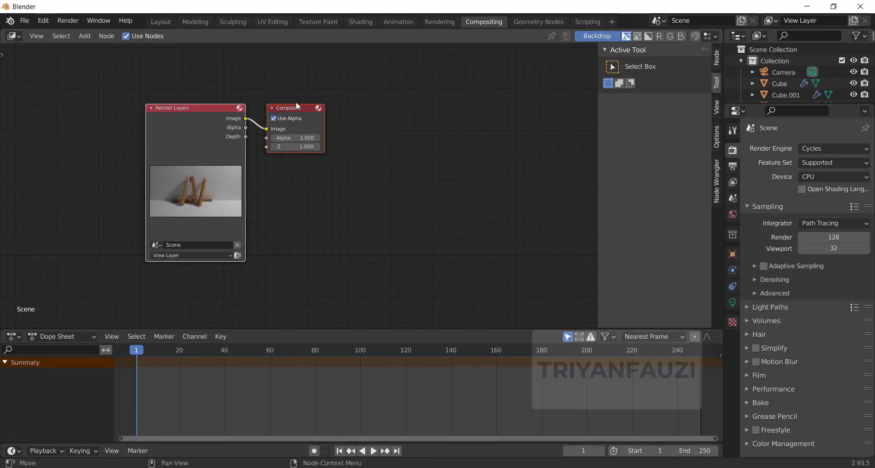
Step: Preview the Render Layers image through a Viewer node, shrink the backdrop, and move the Viewer and Composite nodes well clear of Render Layers
ctrl+shift+click(195, 187)
key(v)
key(v)
key(v)
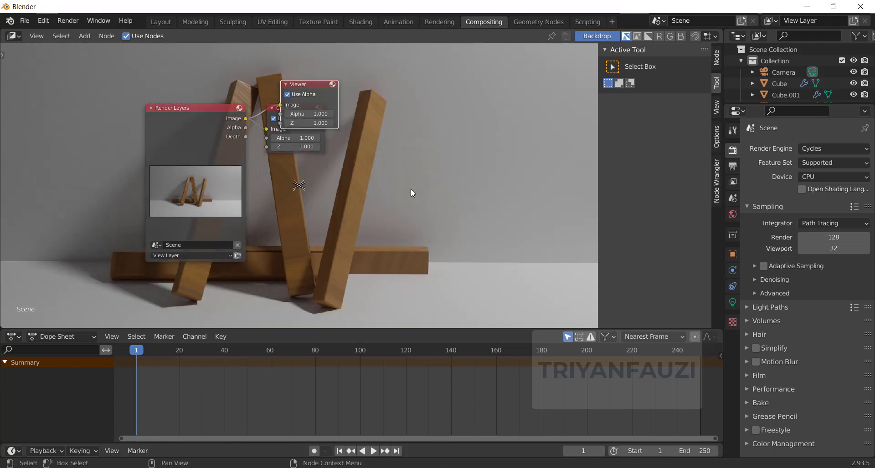
middle_drag(376, 208, 353, 228)
drag(301, 103, 495, 89)
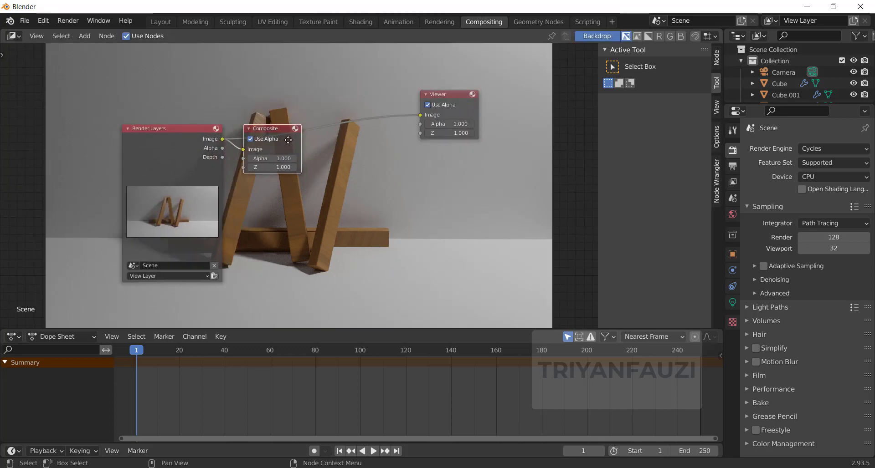
drag(285, 127, 455, 160)
Step: Add a Denoise node and insert it into the link between Render Layers and the Viewer node
key(shift+a)
click(304, 192)
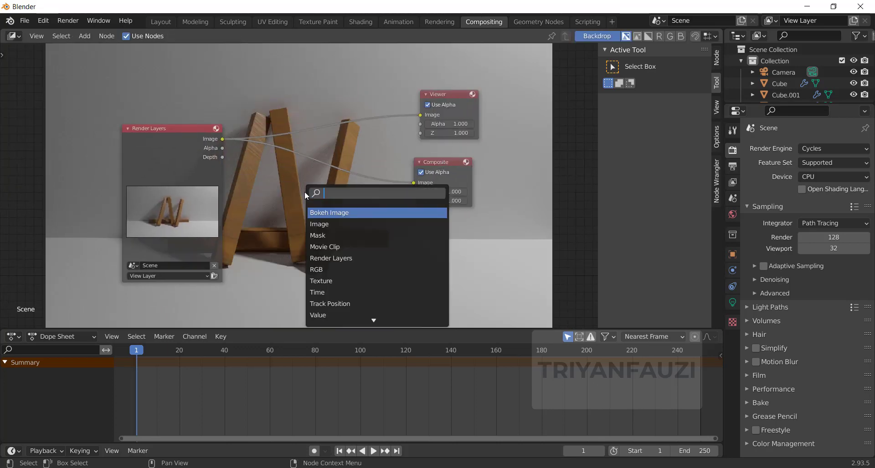
text(den)
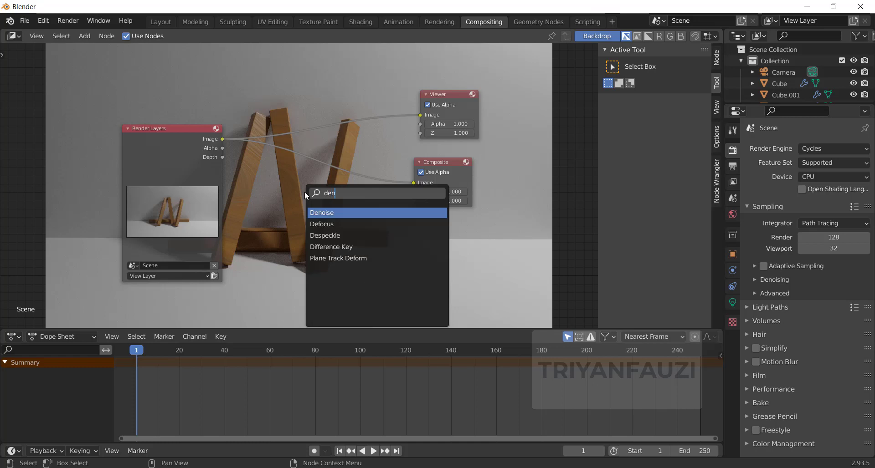
click(326, 213)
click(321, 121)
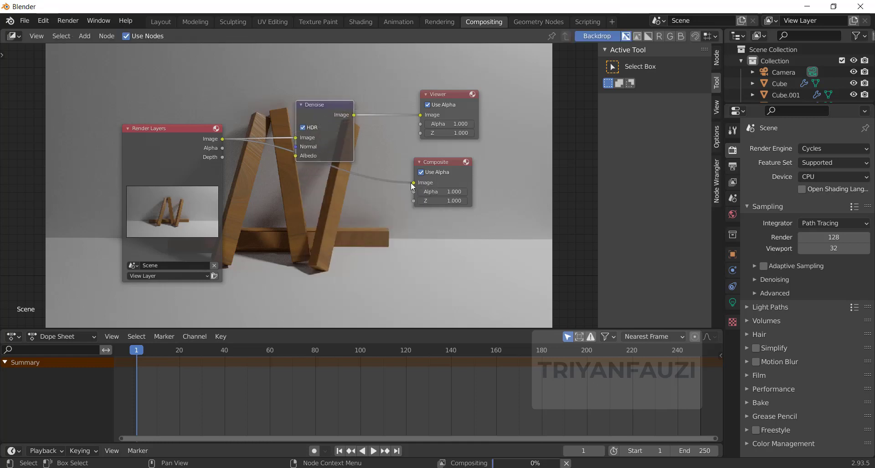
Step: Disconnect the Composite node from Render Layers and feed its Image input from the Denoise node's output
drag(413, 182, 296, 138)
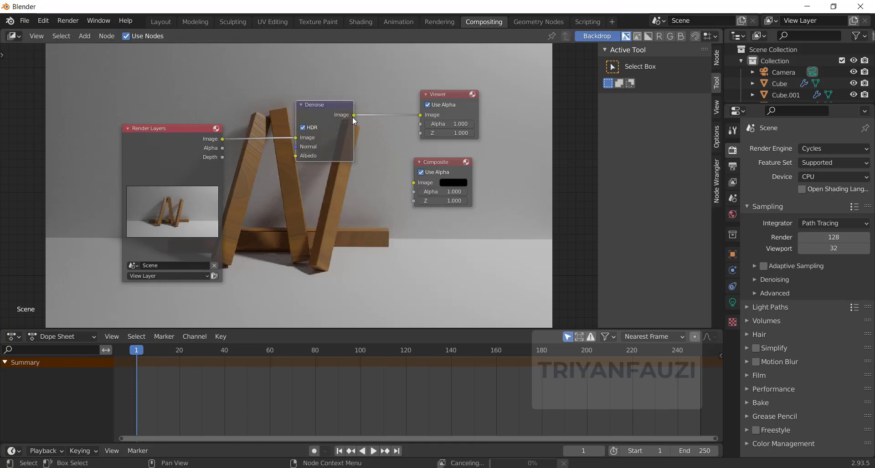
drag(354, 115, 412, 183)
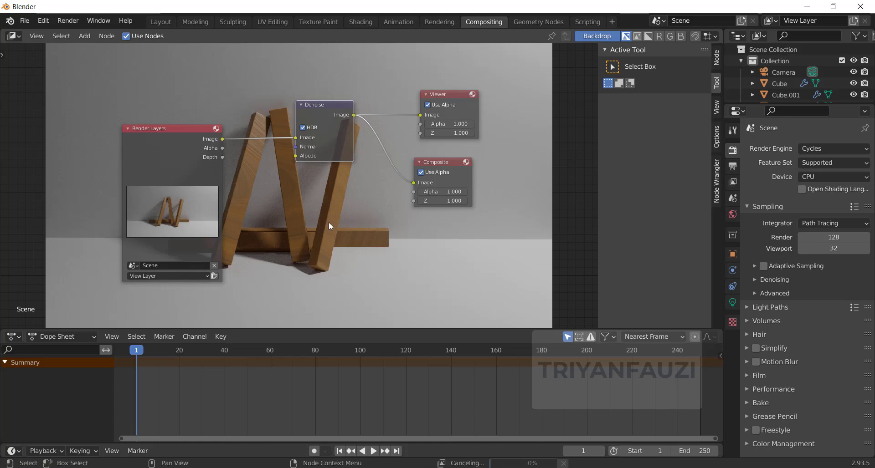
scroll(328, 222, up, 2)
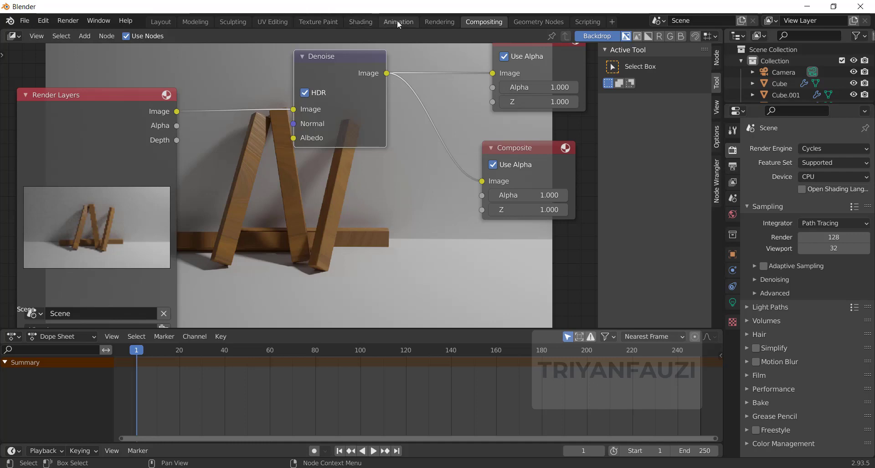
Step: Display the Viewer Node image in the Rendering workspace and inspect the denoised wooden posts up close
click(433, 21)
click(297, 37)
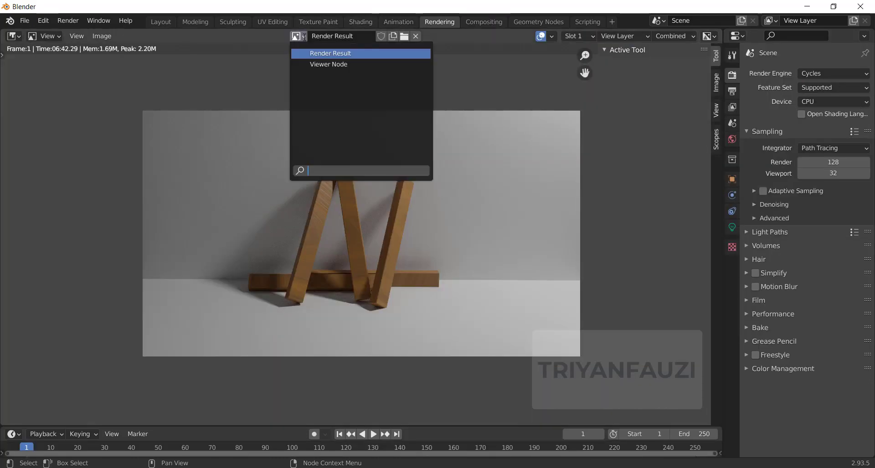
click(321, 64)
scroll(305, 260, up, 5)
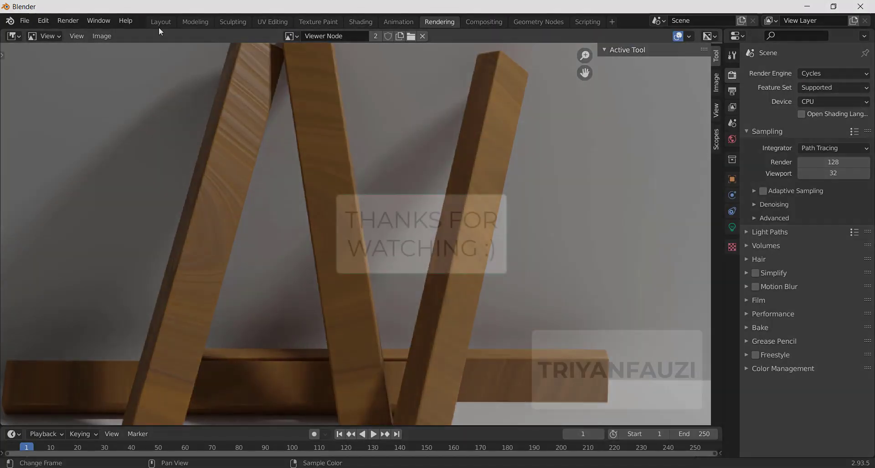